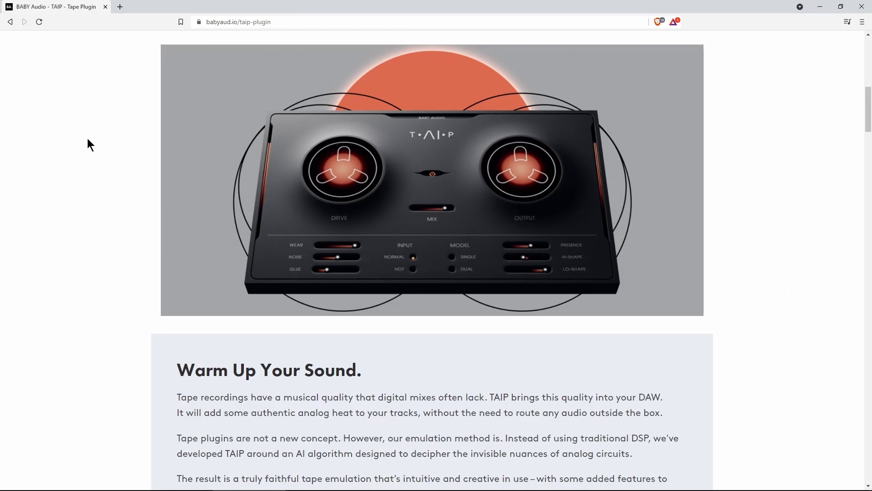
# Read the TAIP product description and highlight the passage about its AI algorithm
pyautogui.scroll(-5, 87, 140)
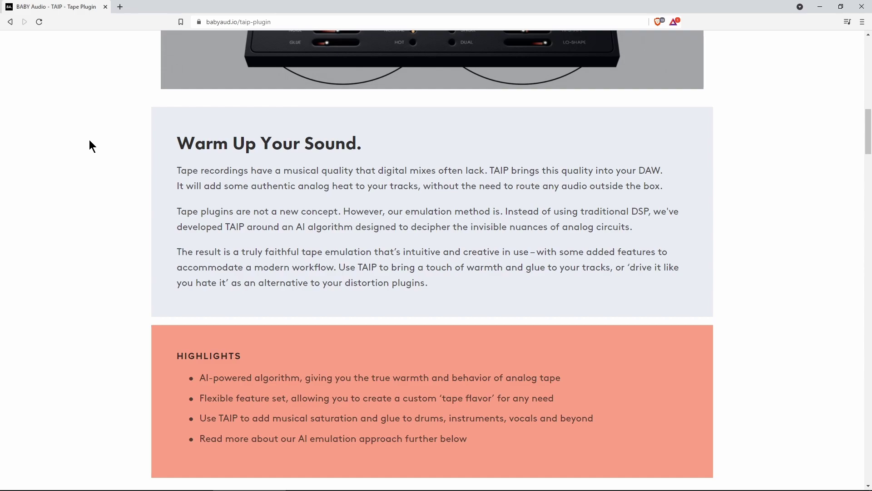
pyautogui.moveTo(503, 212); pyautogui.dragTo(641, 227)
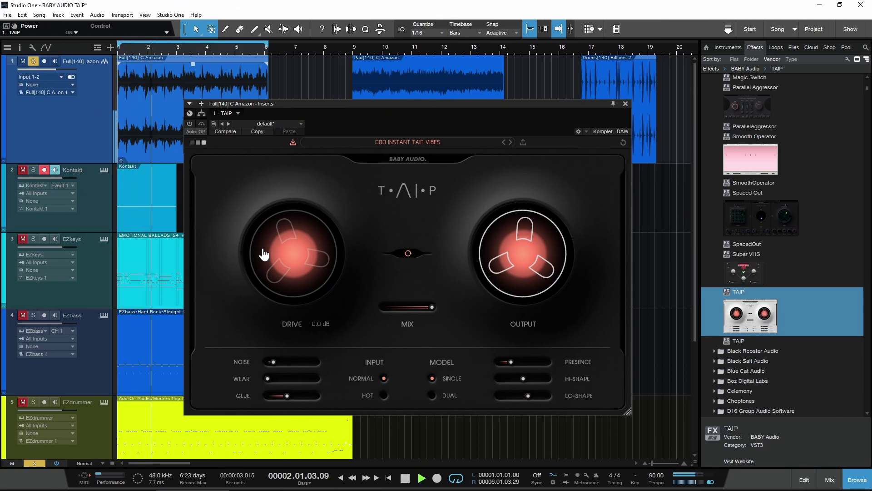
# In Studio One, enable the TAIP plug-in on the playing Full track and stop playback
pyautogui.click(189, 124)
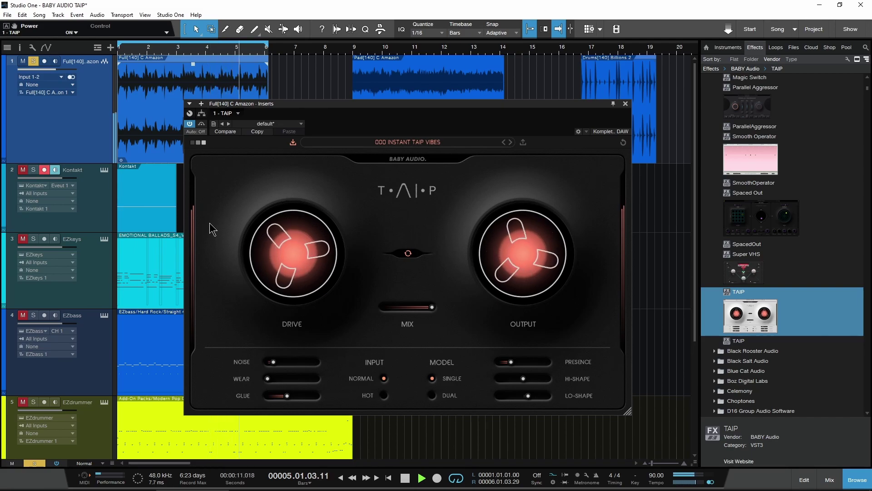
pyautogui.press('space')
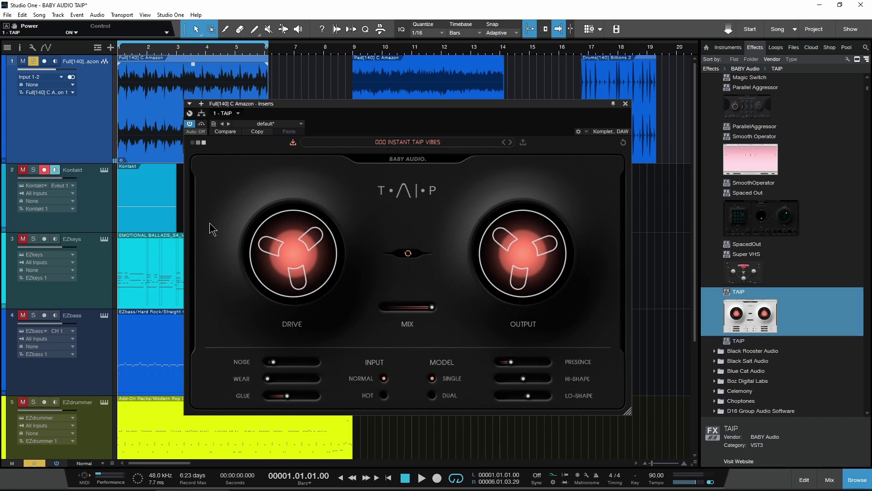
# Raise the TAIP drive to 6.1 dB and turn it back down
pyautogui.moveTo(253, 245)
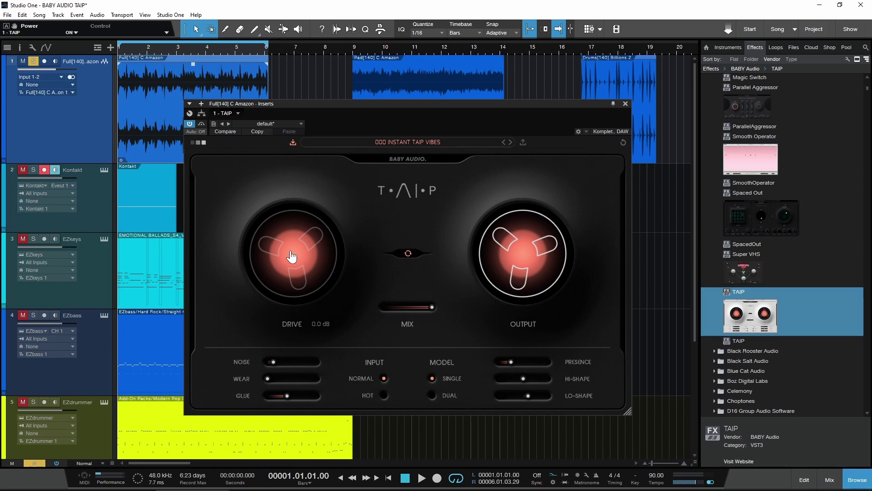
pyautogui.moveTo(292, 257); pyautogui.dragTo(303, 233)
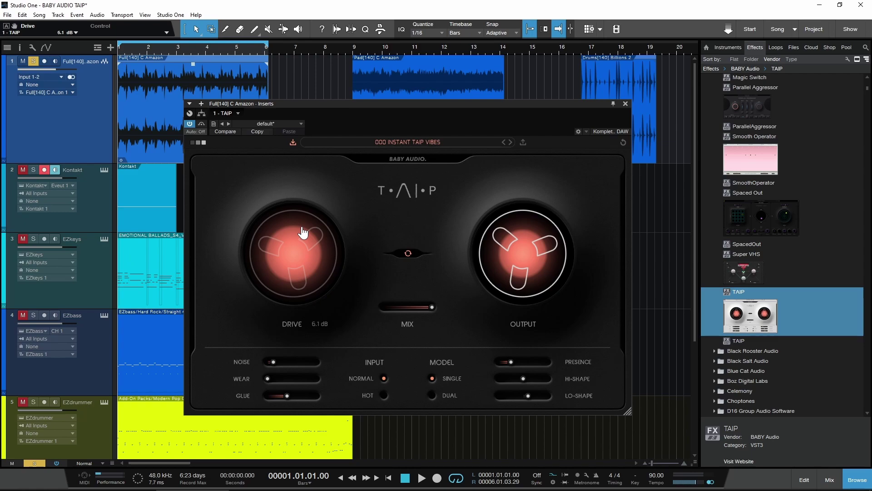
pyautogui.moveTo(303, 232); pyautogui.dragTo(301, 247)
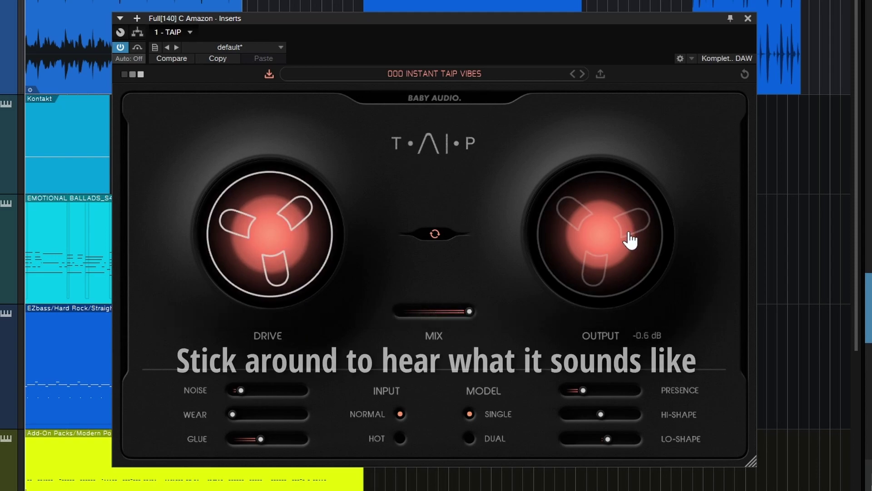
# Browse the TAIP preset list and open the preset-saving dialog without saving anything
pyautogui.click(498, 74)
pyautogui.scroll(-15, 412, 337)
pyautogui.scroll(12, 414, 327)
pyautogui.click(218, 130)
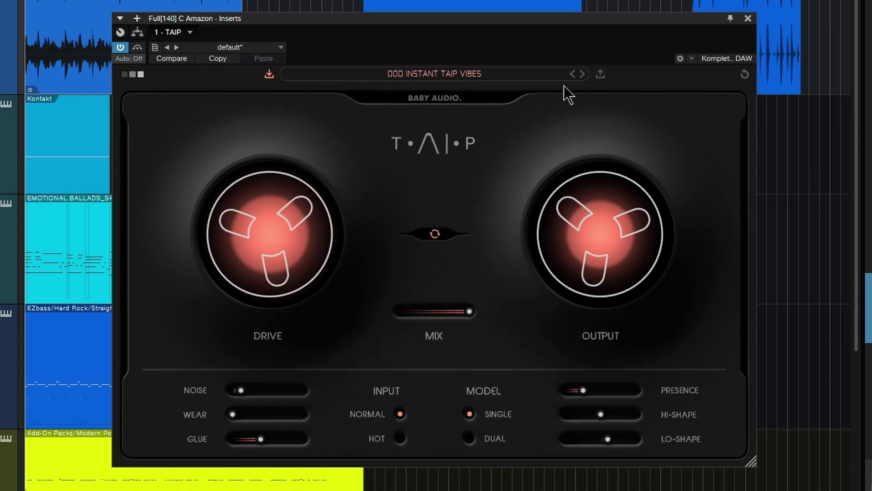
pyautogui.click(591, 82)
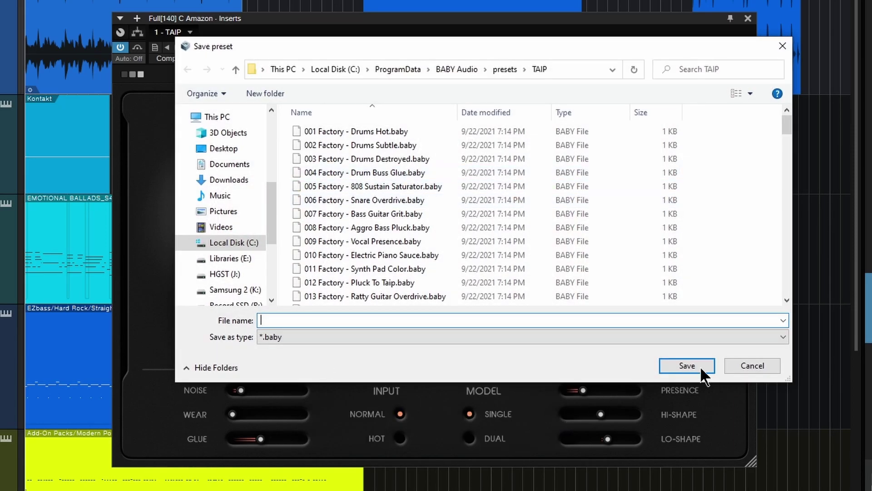
pyautogui.click(805, 419)
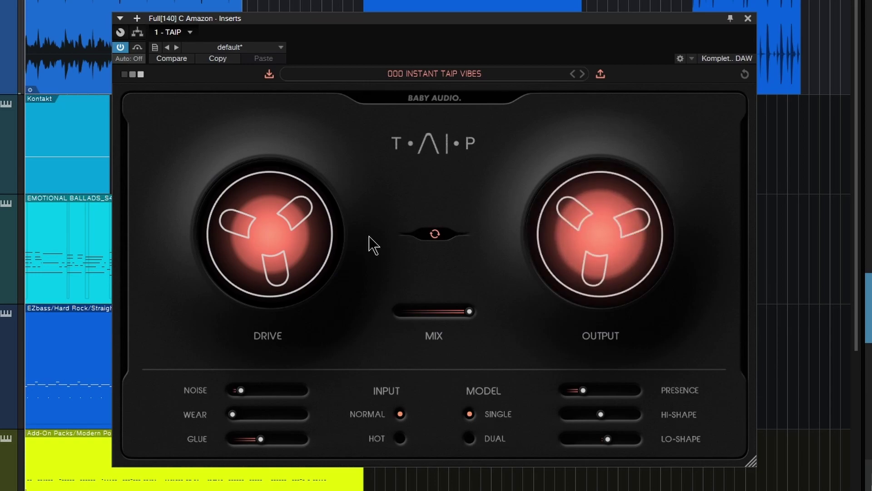
# Try a higher noise level with the output at 22.1 dB, and revert the plug-in's changes
pyautogui.moveTo(243, 393)
pyautogui.moveTo(243, 392); pyautogui.dragTo(290, 394)
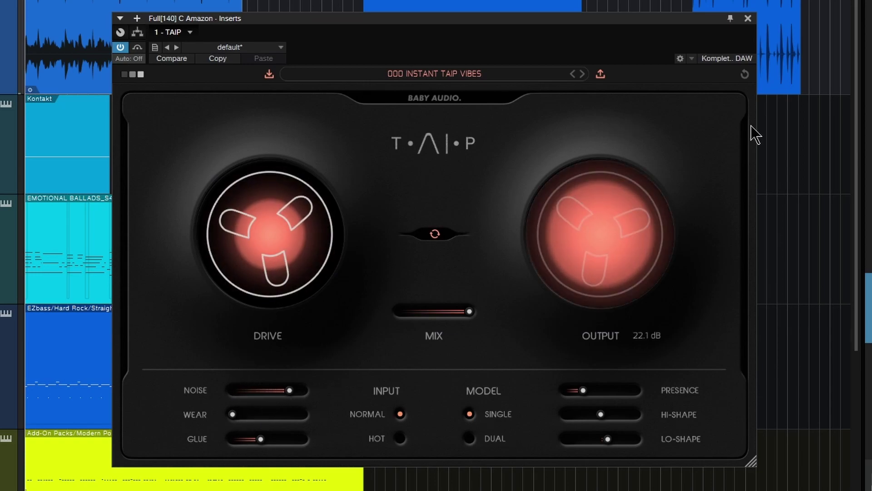
pyautogui.click(745, 75)
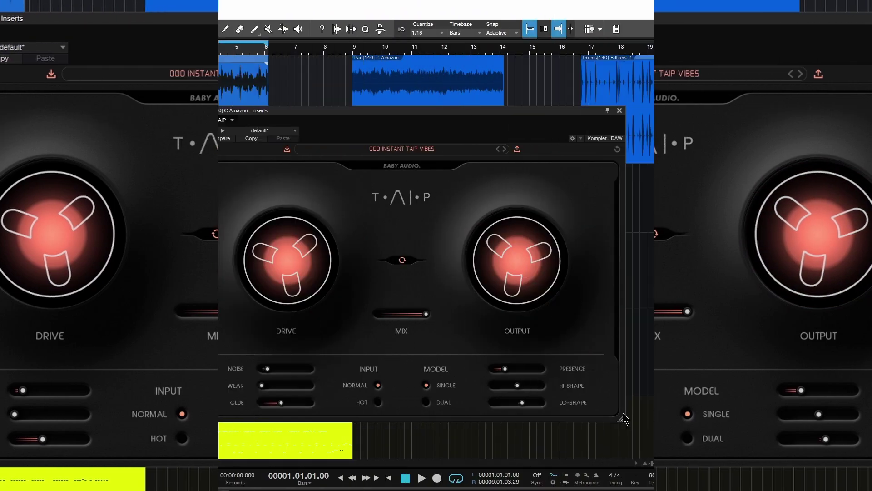
# Enlarge and reposition the plug-in window, and preview the grey and white colour schemes before returning to black
pyautogui.moveTo(626, 417); pyautogui.dragTo(650, 395)
pyautogui.moveTo(451, 111); pyautogui.dragTo(457, 95)
pyautogui.click(199, 134)
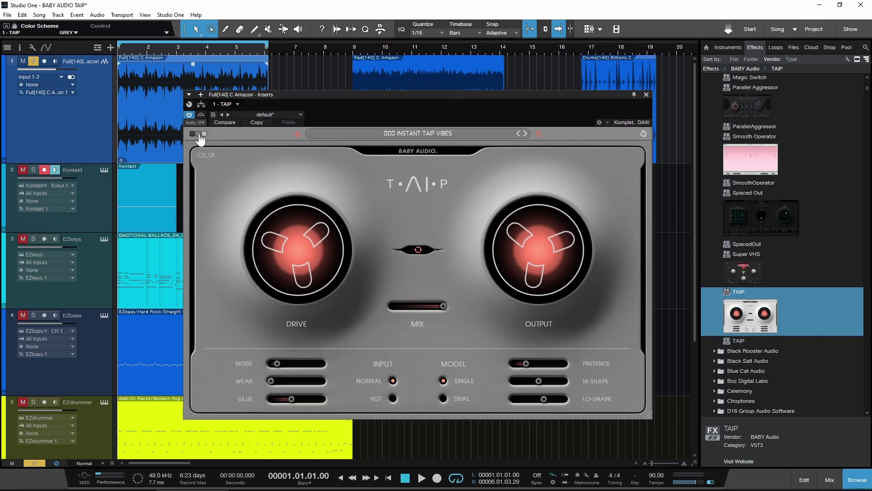
pyautogui.click(204, 133)
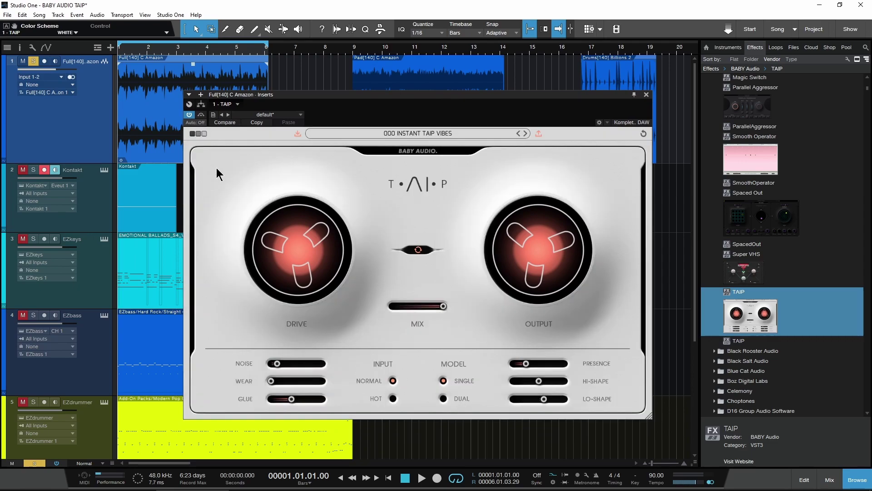
pyautogui.click(193, 134)
pyautogui.moveTo(384, 96); pyautogui.dragTo(377, 96)
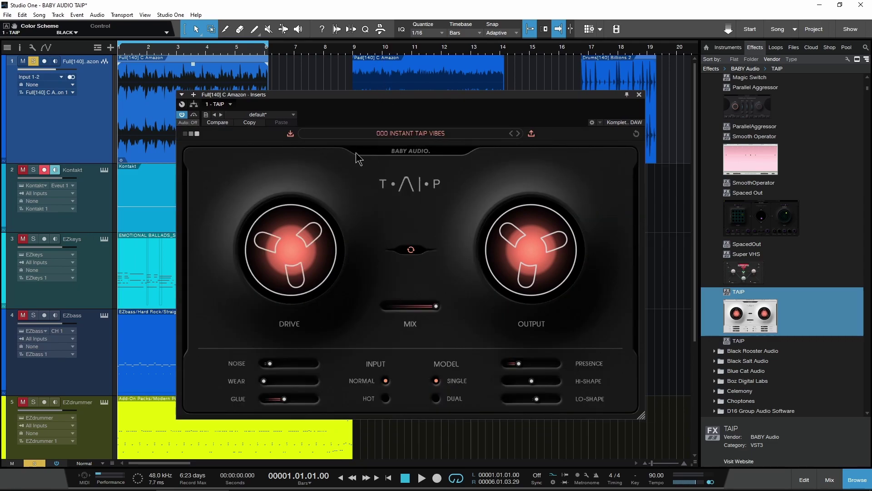
# Set the drive to -4.3 dB, play the track while raising the drive to 10.5 dB, and stop playback
pyautogui.moveTo(306, 257); pyautogui.dragTo(299, 270)
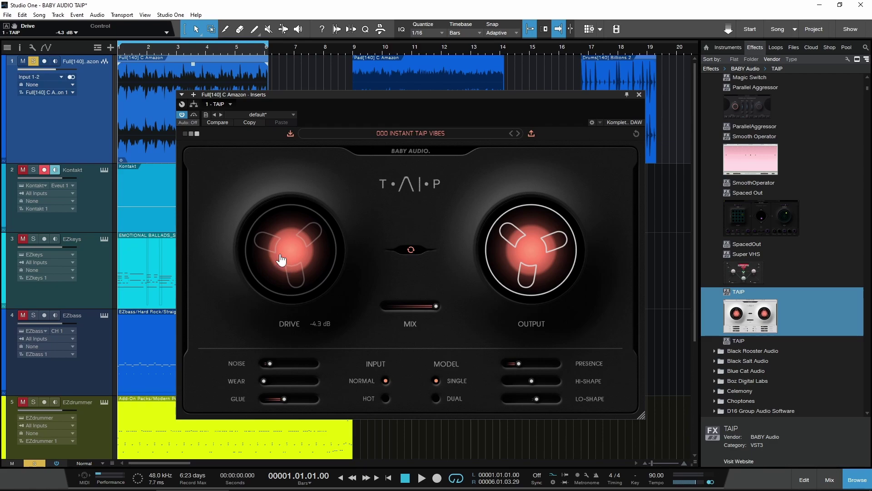
pyautogui.press('space')
pyautogui.moveTo(541, 248)
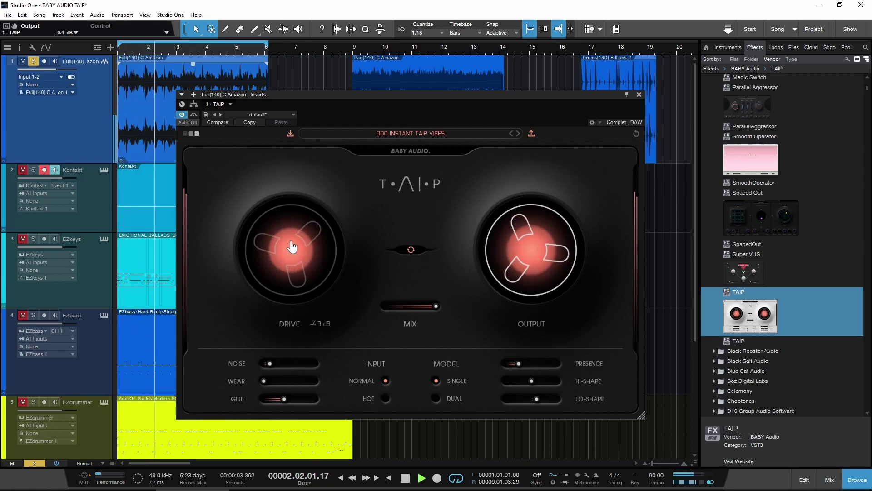
pyautogui.moveTo(292, 253); pyautogui.dragTo(295, 205)
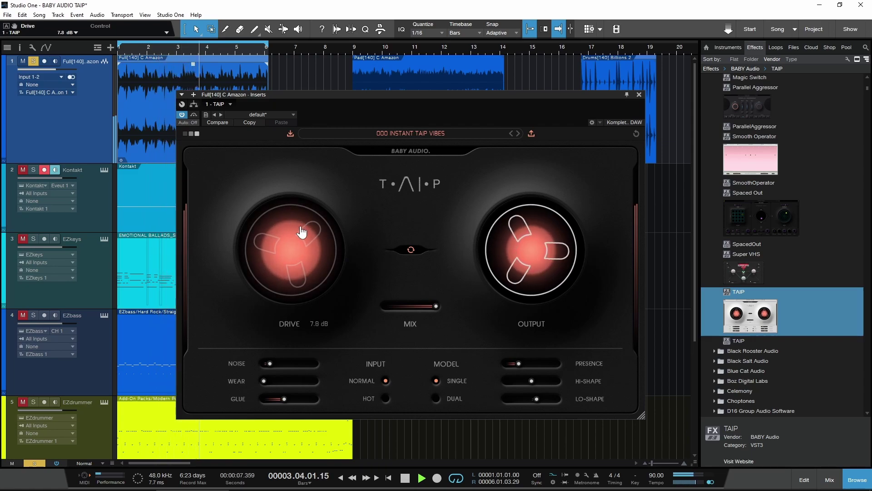
pyautogui.moveTo(299, 241); pyautogui.dragTo(298, 229)
pyautogui.press('space')
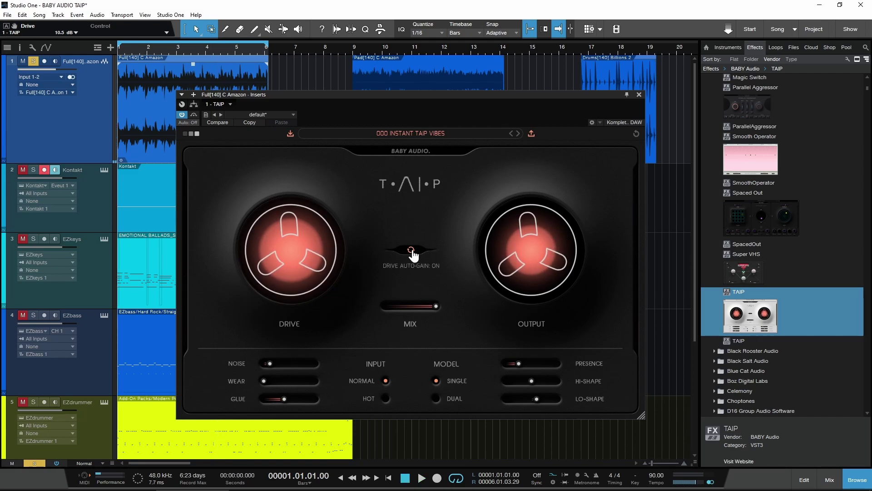
# Lower the drive to -5.7 dB, turn off drive auto-gain, and audition the track while raising the drive to 4.1 dB
pyautogui.moveTo(313, 256); pyautogui.dragTo(356, 297)
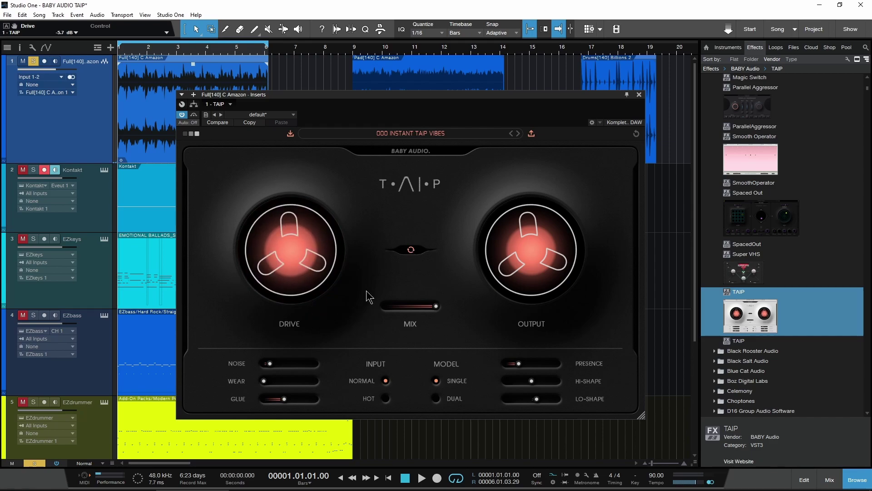
pyautogui.moveTo(306, 263); pyautogui.dragTo(309, 183)
pyautogui.press('space')
pyautogui.press('space')
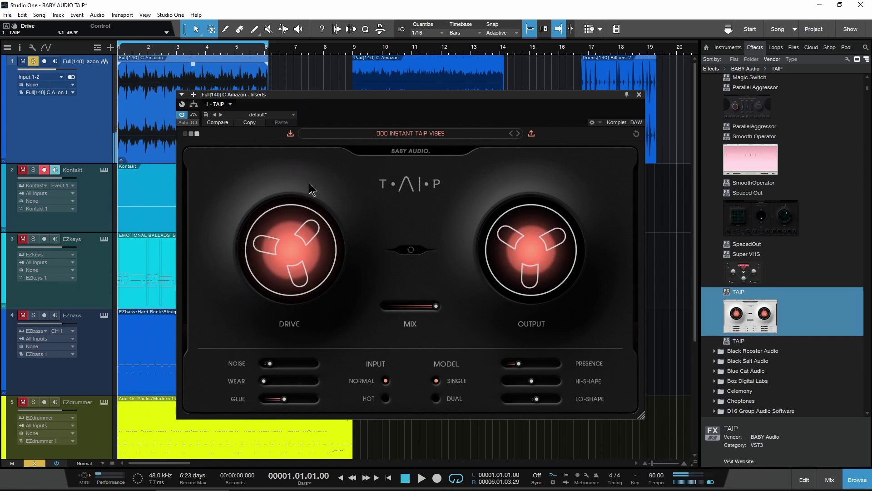
# Lower the drive to 3.1 dB, adjust the output level, and turn drive auto-gain back on
pyautogui.moveTo(317, 245); pyautogui.dragTo(308, 249)
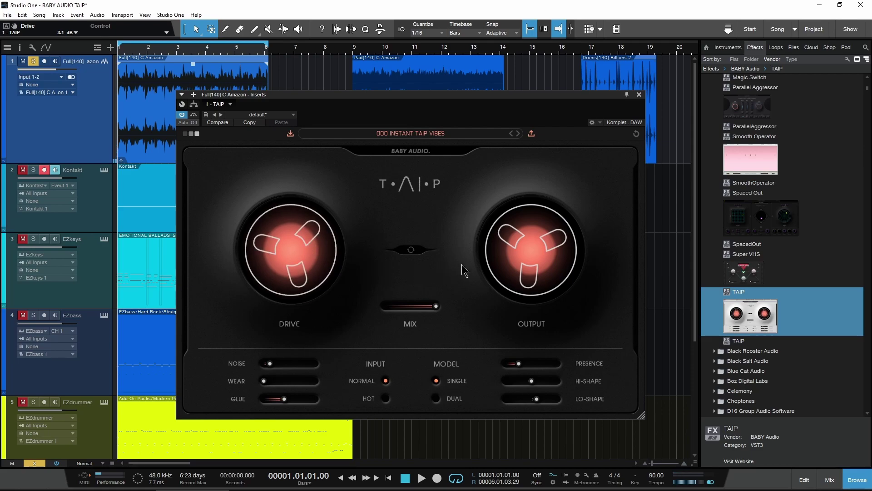
pyautogui.moveTo(529, 249); pyautogui.dragTo(536, 223)
pyautogui.click(411, 249)
# Raise the drive to 4.9 dB and audition the track with drive auto-gain on
pyautogui.moveTo(287, 255); pyautogui.dragTo(293, 234)
pyautogui.press('space')
pyautogui.press('space')
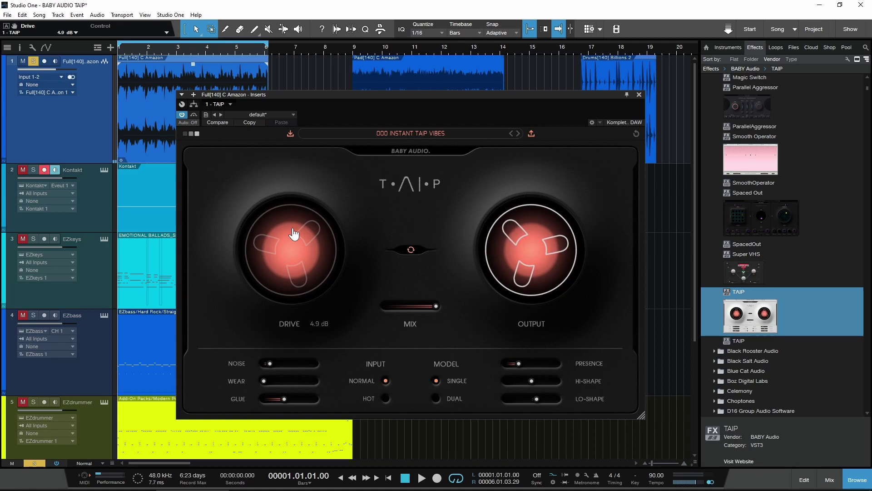
# Reduce the drive to 1.7 dB, raise it to 10.8 dB, and adjust the output level
pyautogui.moveTo(294, 235); pyautogui.dragTo(289, 252)
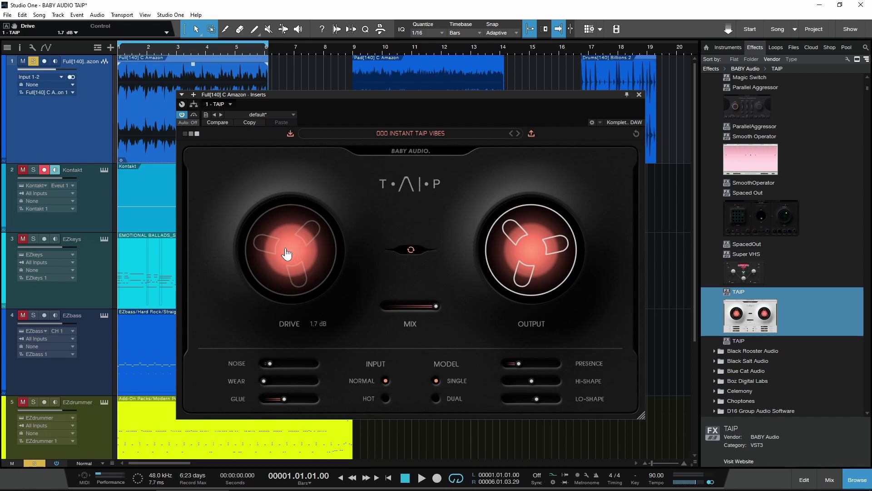
pyautogui.moveTo(287, 254); pyautogui.dragTo(278, 195)
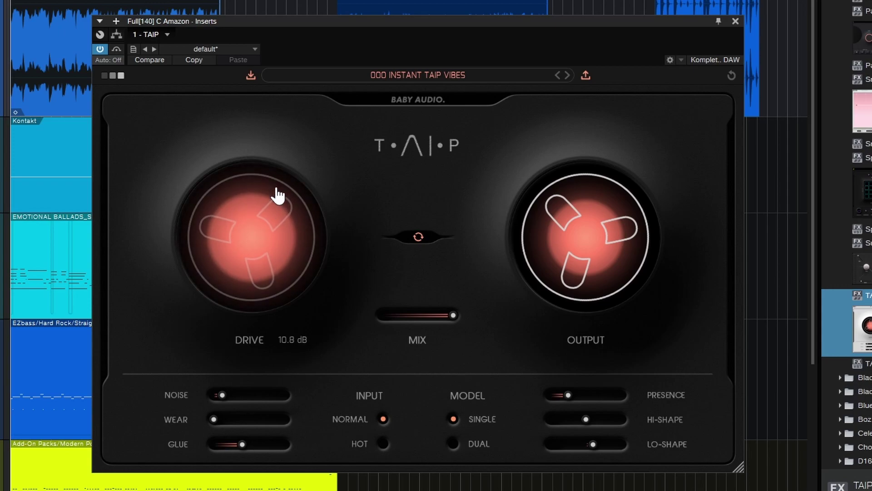
pyautogui.moveTo(598, 232); pyautogui.dragTo(599, 246)
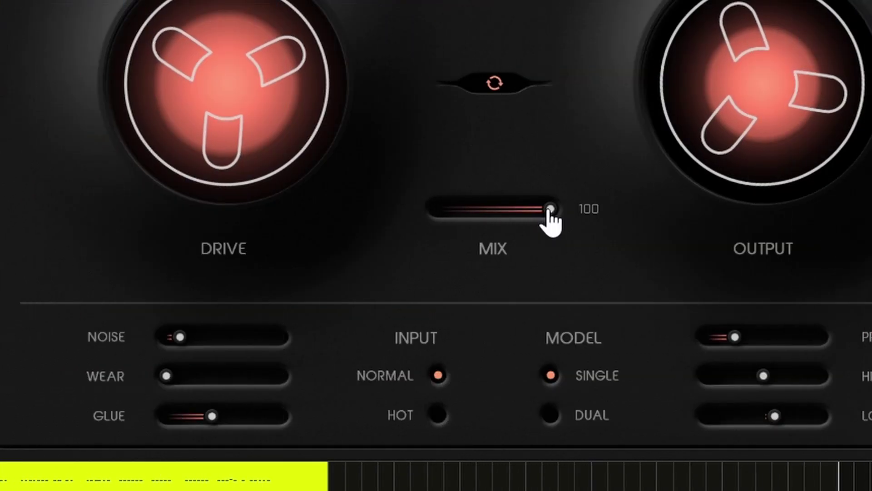
# Raise the wear and compare the full mix with a mix of a little over half, keeping the lower mix
pyautogui.moveTo(551, 222); pyautogui.dragTo(507, 210)
pyautogui.moveTo(166, 375); pyautogui.dragTo(214, 379)
pyautogui.moveTo(506, 209); pyautogui.dragTo(545, 210)
pyautogui.moveTo(550, 209); pyautogui.dragTo(502, 209)
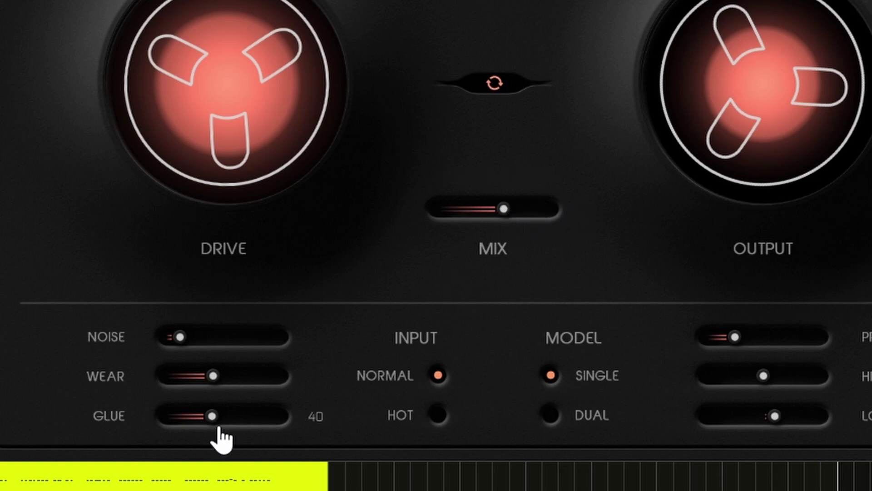
# Increase the wear above mid-range, ease it back slightly, and fine-tune the mix
pyautogui.moveTo(212, 377); pyautogui.dragTo(230, 376)
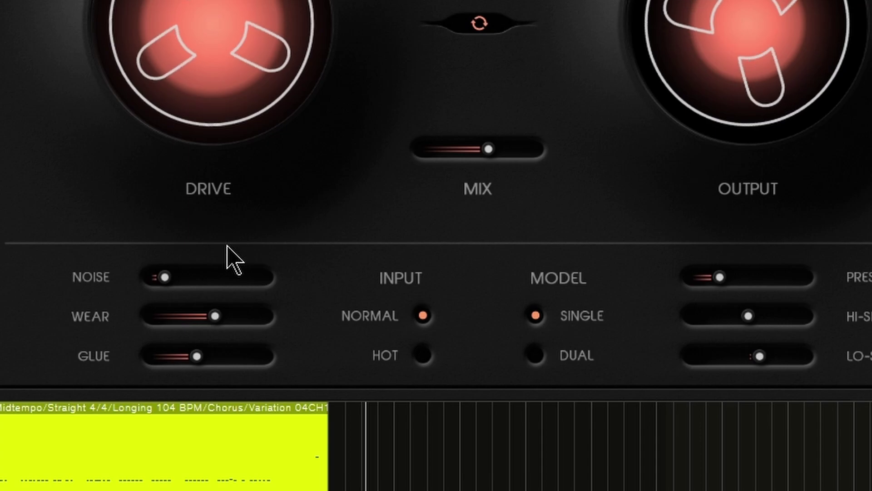
pyautogui.moveTo(215, 316); pyautogui.dragTo(206, 314)
pyautogui.moveTo(495, 157); pyautogui.dragTo(486, 157)
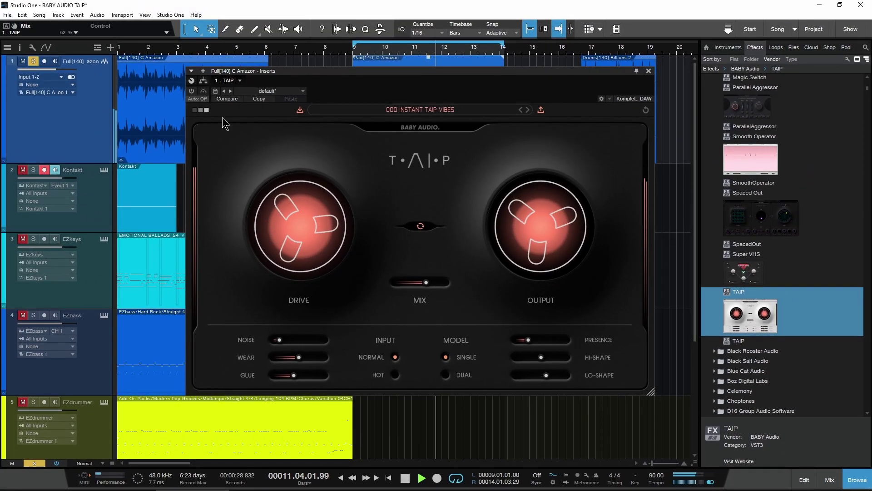
# Enable TAIP on the playing pad loop, set the drive to 5.2 dB, reduce the wear slightly, and stop playback
pyautogui.click(191, 91)
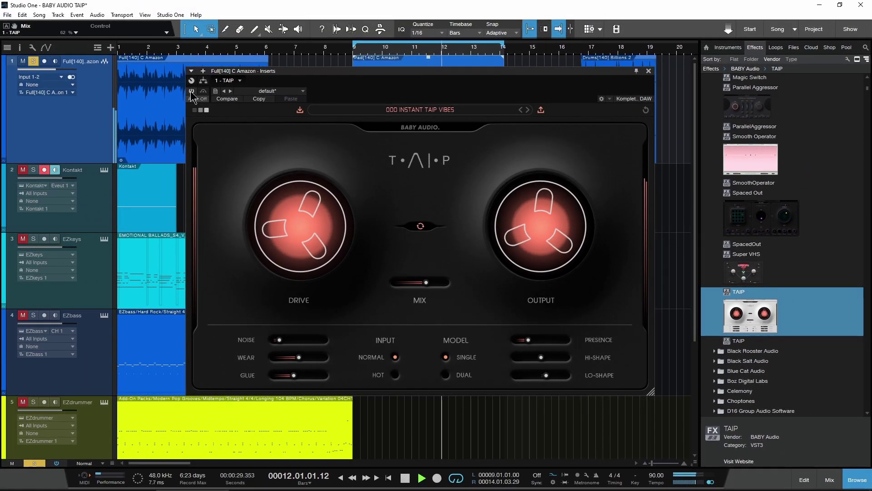
pyautogui.moveTo(304, 229); pyautogui.dragTo(402, 252)
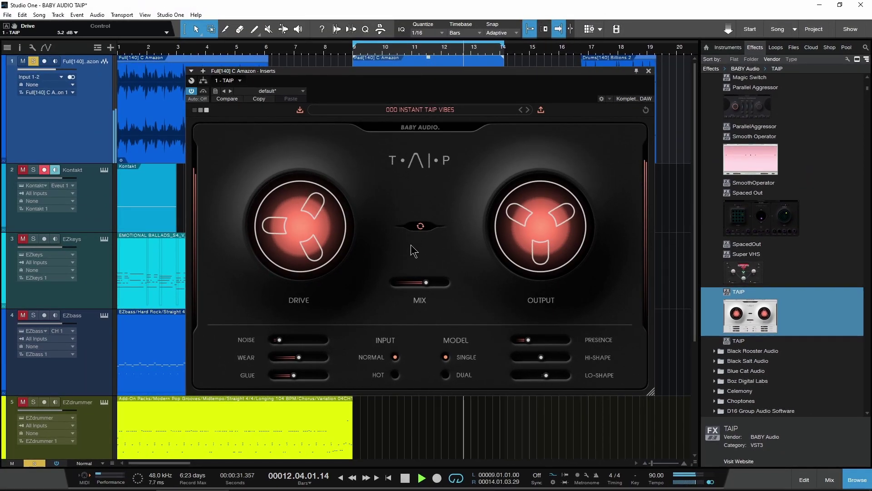
pyautogui.moveTo(299, 358); pyautogui.dragTo(295, 358)
pyautogui.press('space')
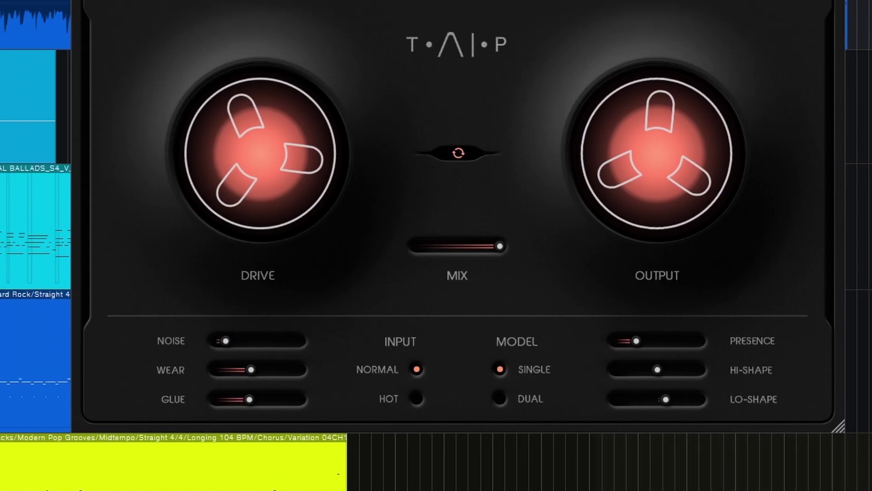
# Select the drum clip behind the plug-in window, start playback, and move the window back into place
pyautogui.moveTo(720, 1); pyautogui.dragTo(636, 2)
pyautogui.click(811, 21)
pyautogui.press('space')
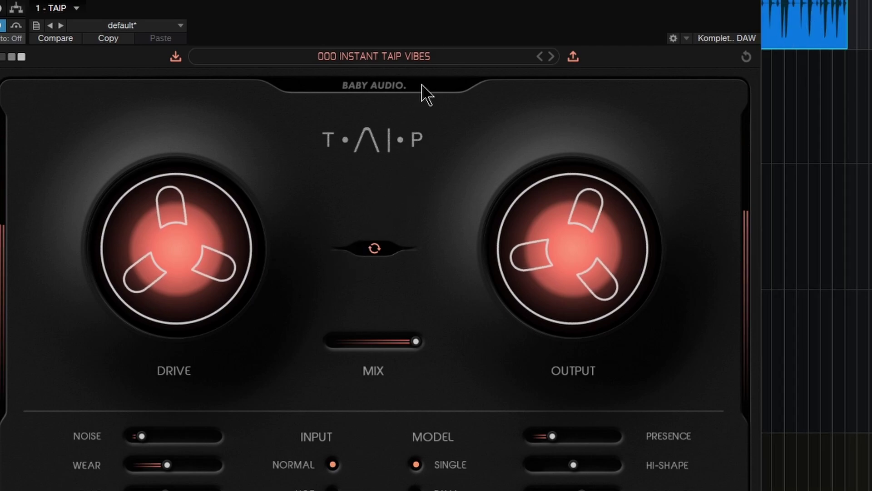
pyautogui.moveTo(452, 1); pyautogui.dragTo(538, 0)
# Set the noise to 39 and adjust the drive and output knobs while the drums play
pyautogui.moveTo(227, 343); pyautogui.dragTo(268, 343)
pyautogui.moveTo(643, 132); pyautogui.dragTo(637, 133)
pyautogui.moveTo(244, 158); pyautogui.dragTo(230, 155)
pyautogui.moveTo(267, 343); pyautogui.dragTo(251, 343)
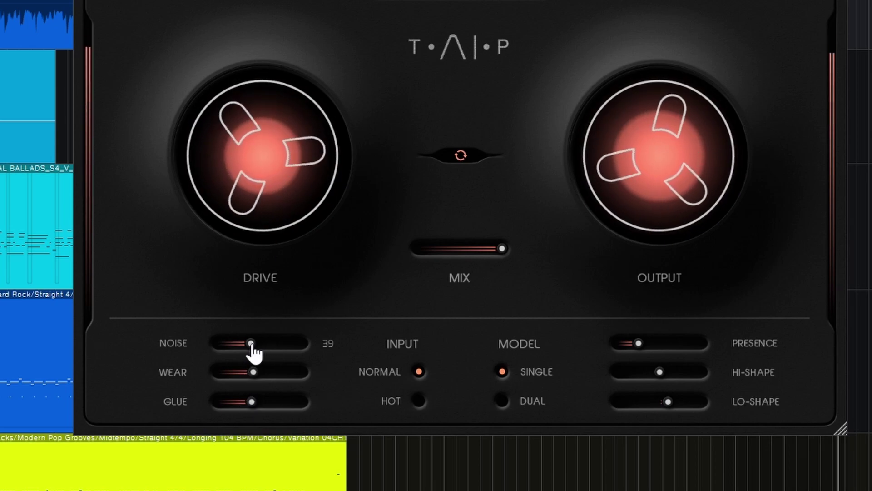
pyautogui.moveTo(252, 205); pyautogui.dragTo(276, 166)
pyautogui.scroll(-10, 276, 166)
pyautogui.scroll(10, 276, 166)
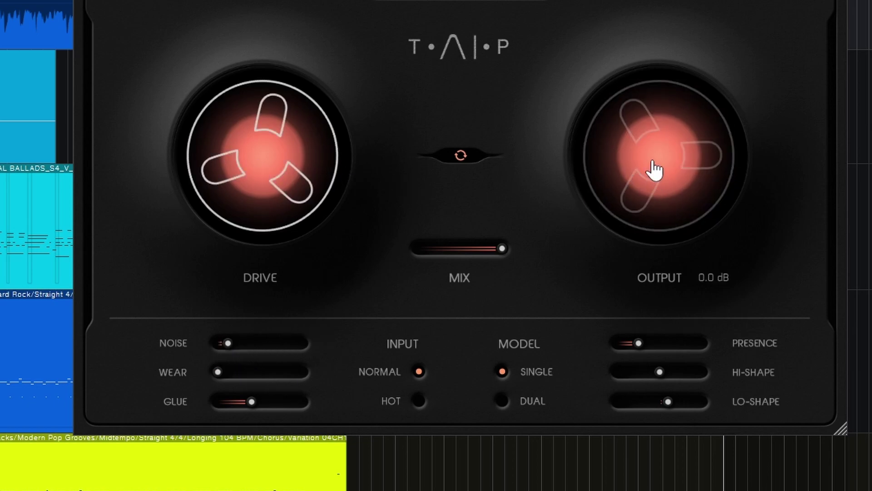
# Turn the output knob up and reset it to its default level
pyautogui.moveTo(652, 161); pyautogui.dragTo(655, 28)
pyautogui.doubleClick(632, 164)
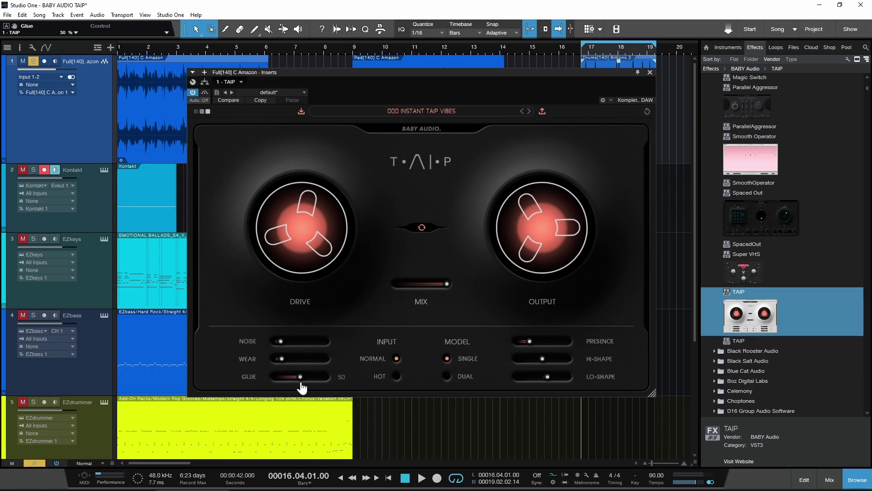
# Set the glue to 46, shift the plug-in window slightly, and start the drum loop playing
pyautogui.moveTo(309, 382); pyautogui.dragTo(306, 383)
pyautogui.moveTo(504, 78); pyautogui.dragTo(498, 77)
pyautogui.press('space')
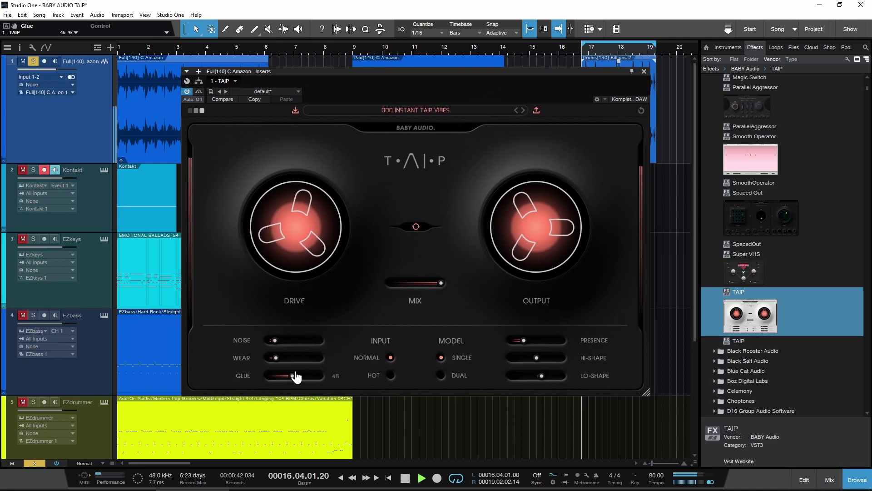
# While the drums play, push the glue to 100, cut the wear to 0, drop the glue to 0, and settle it just above mid-range
pyautogui.moveTo(292, 375); pyautogui.dragTo(319, 381)
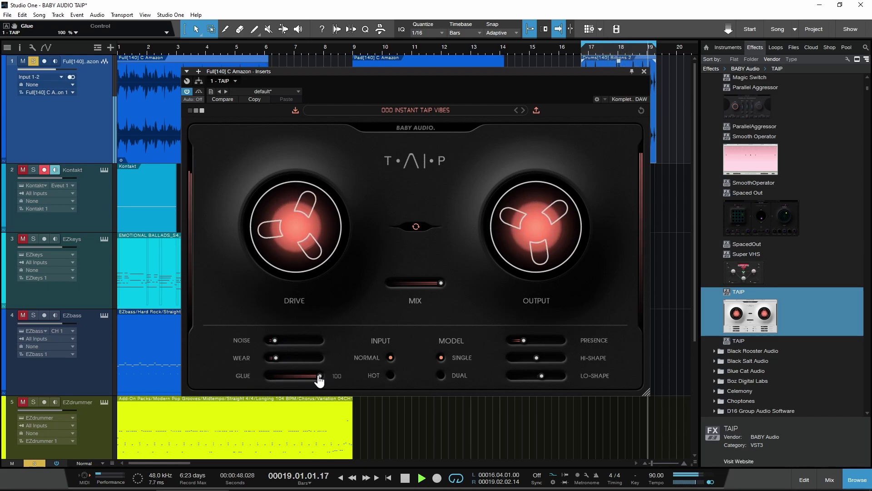
pyautogui.moveTo(275, 357); pyautogui.dragTo(256, 363)
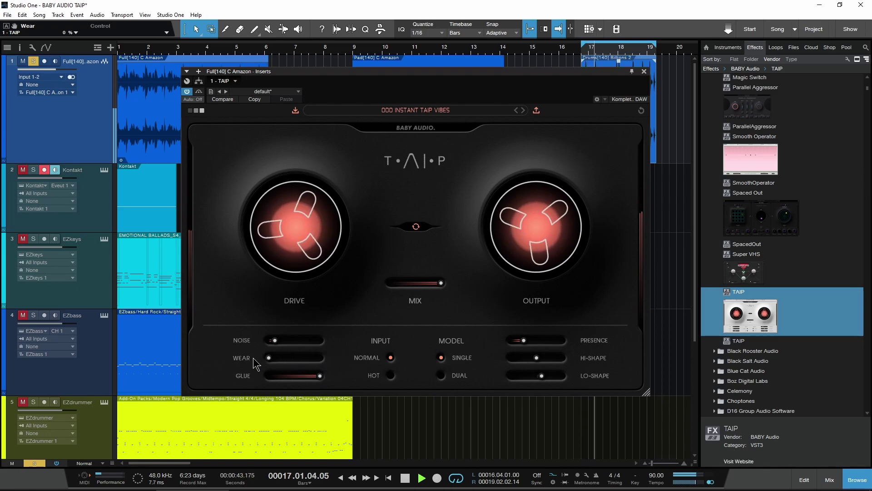
pyautogui.moveTo(321, 382); pyautogui.dragTo(196, 374)
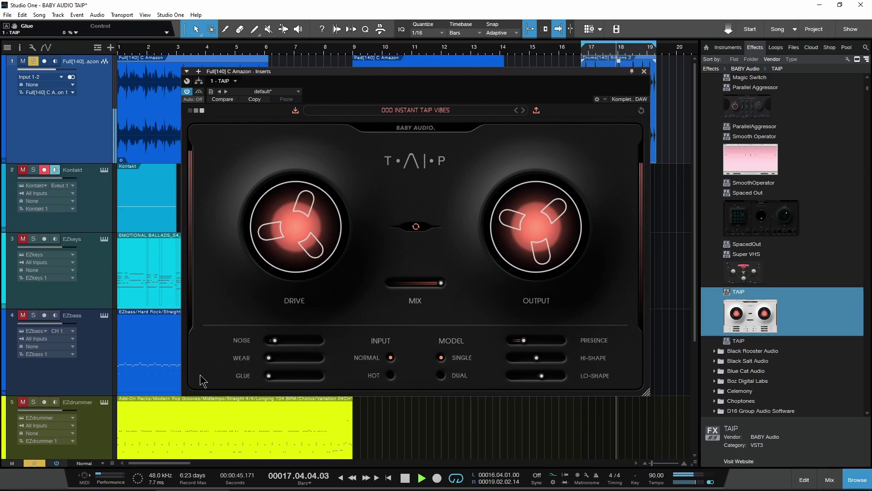
pyautogui.moveTo(268, 375); pyautogui.dragTo(308, 381)
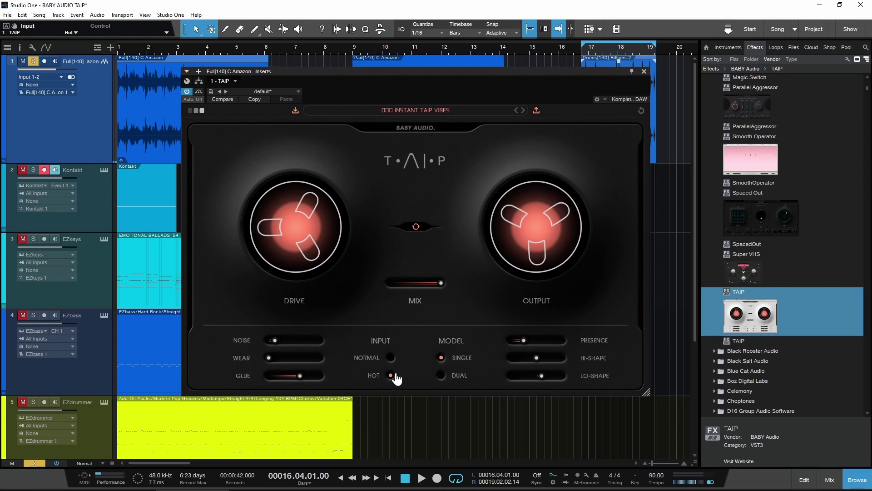
# Compare the Normal and Hot input modes on the playing drums, return to Normal, and lower the drive slightly
pyautogui.moveTo(486, 77); pyautogui.dragTo(473, 75)
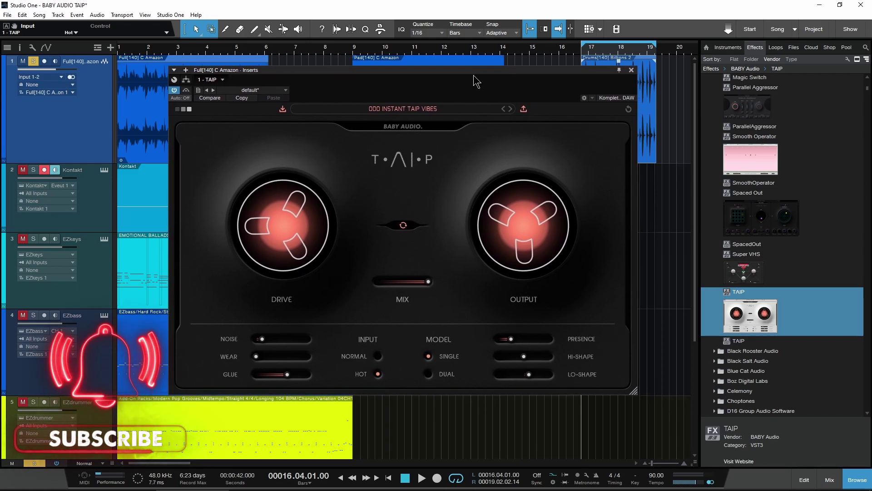
pyautogui.click(377, 356)
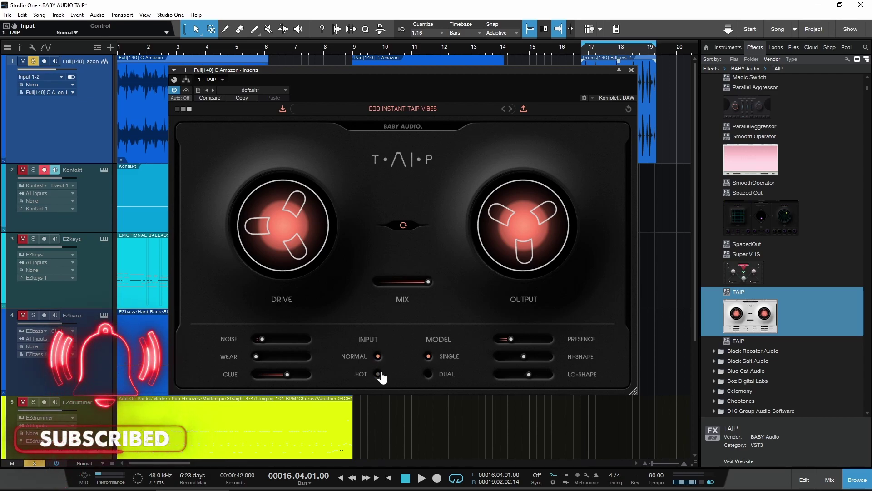
pyautogui.press('space')
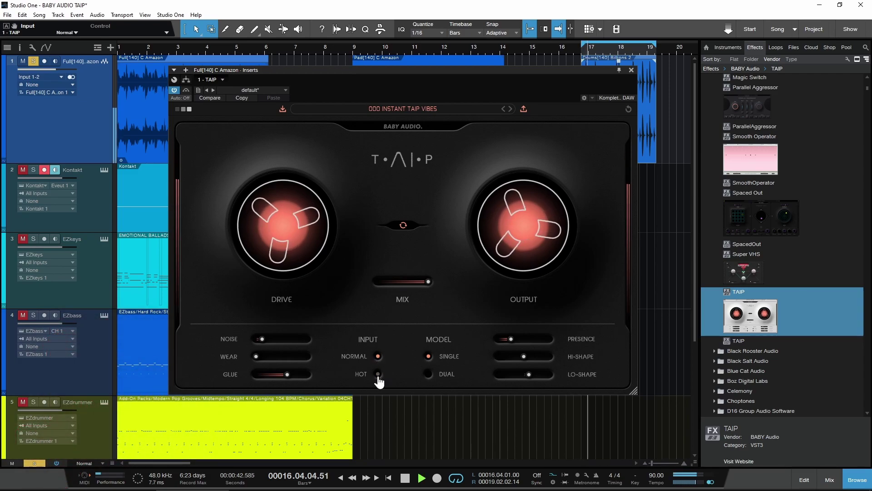
pyautogui.click(378, 373)
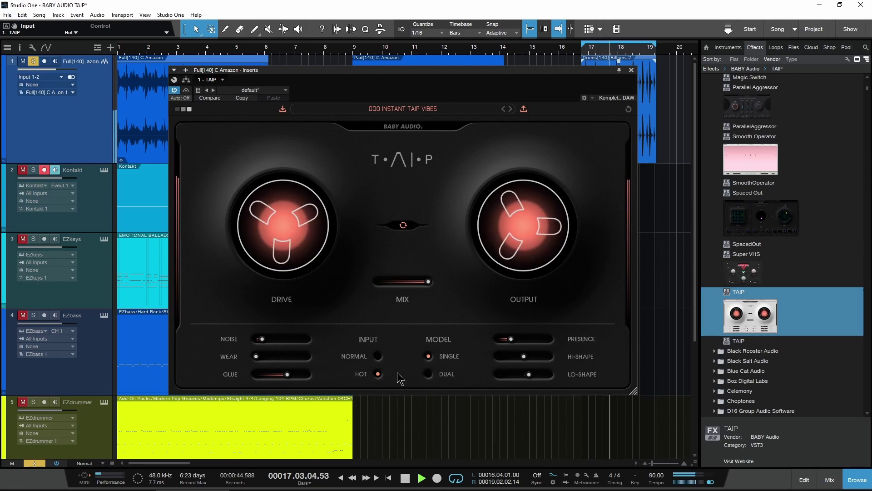
pyautogui.moveTo(296, 226)
pyautogui.click(377, 356)
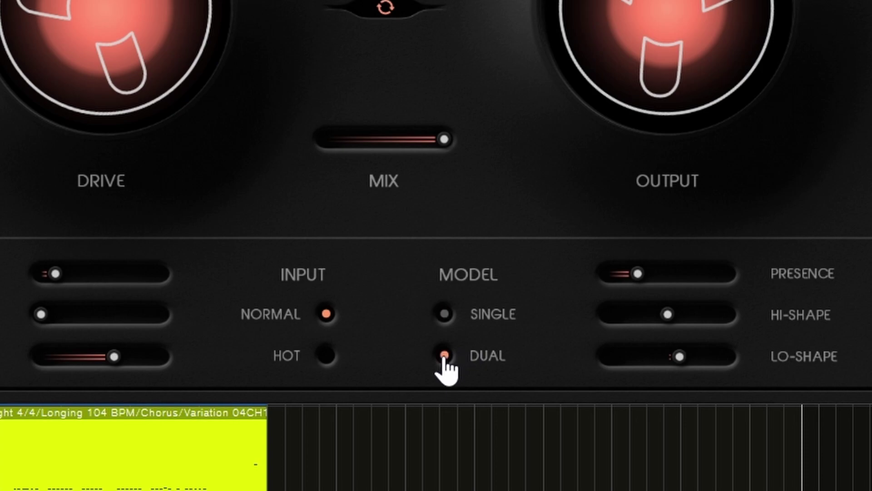
pyautogui.moveTo(117, 42); pyautogui.dragTo(113, 59)
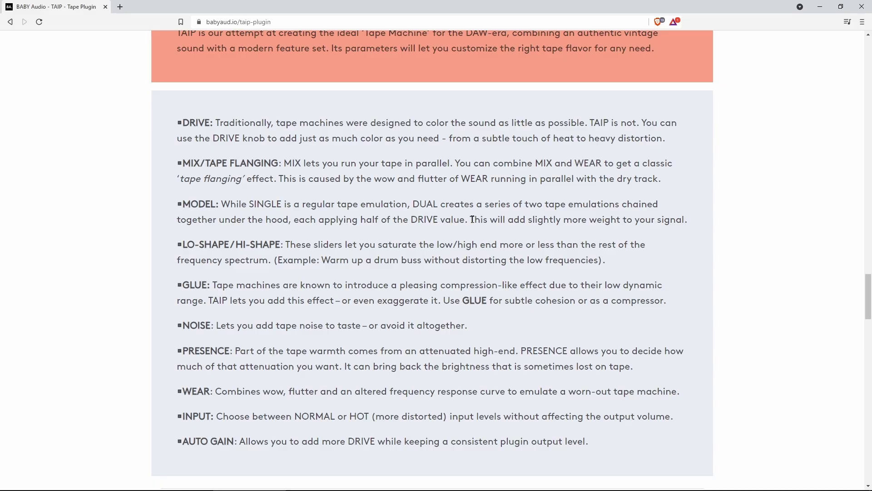
# On the TAIP product page in the browser, highlight the MODEL description's sentence about adding weight to the signal
pyautogui.moveTo(470, 220); pyautogui.dragTo(689, 221)
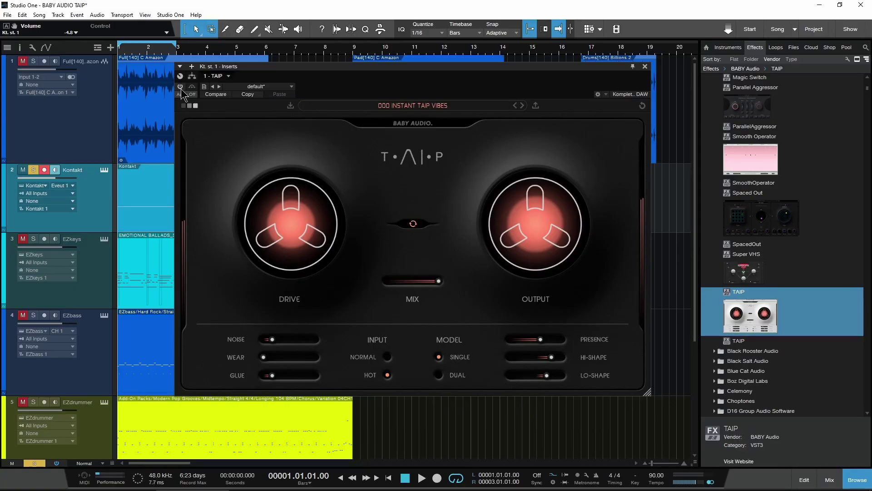
# Play the Kontakt track with TAIP bypassed, move the plug-in window aside, and enable TAIP
pyautogui.press('space')
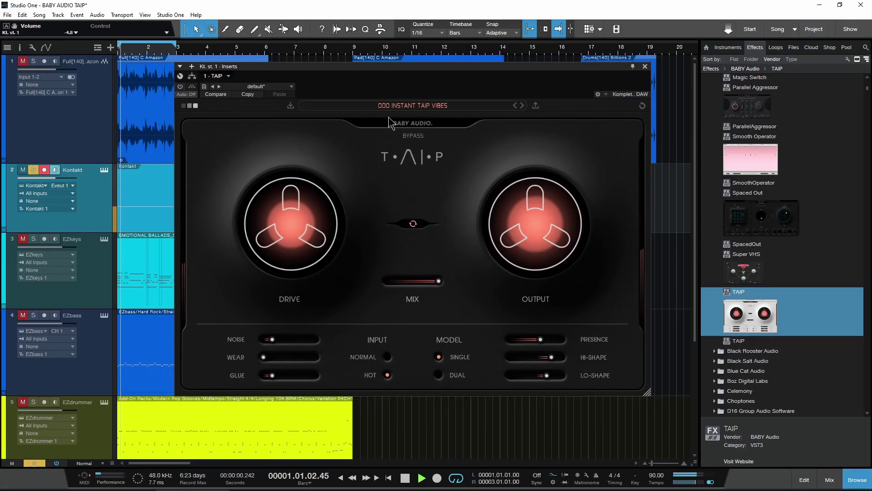
pyautogui.moveTo(388, 67); pyautogui.dragTo(421, 79)
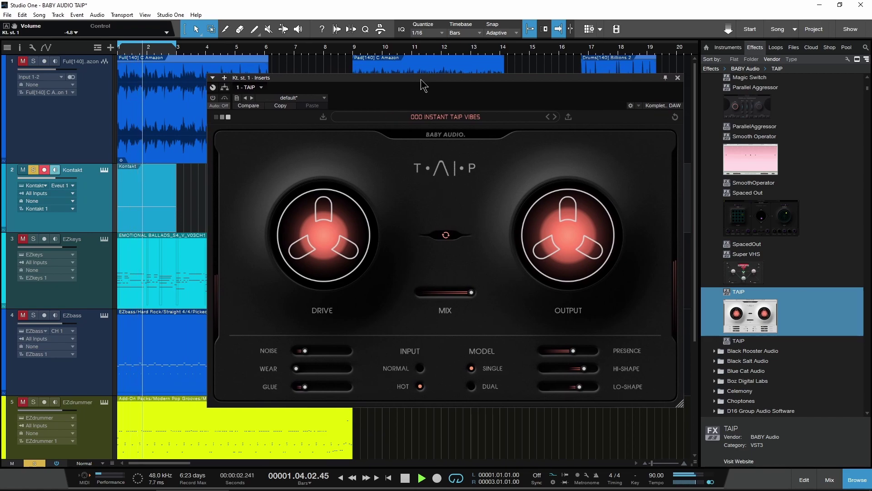
pyautogui.click(212, 98)
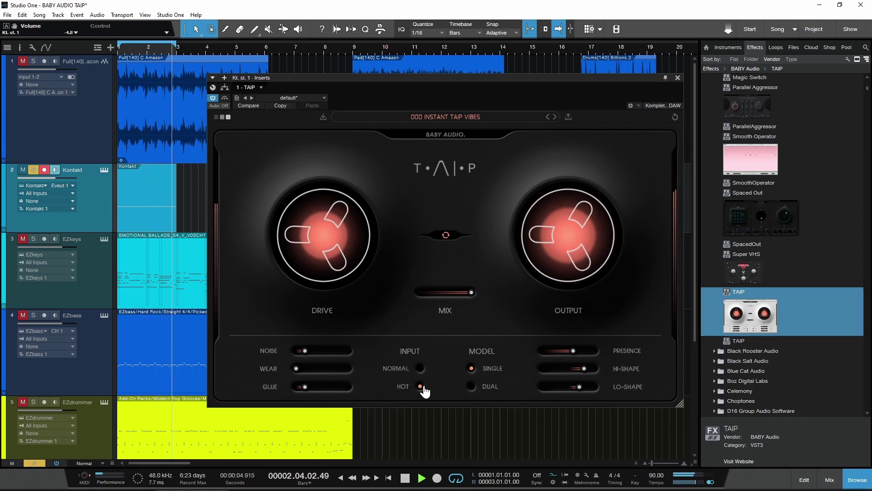
# Compare the Dual model with Single and the Normal input with Hot while the Kontakt part plays
pyautogui.click(471, 386)
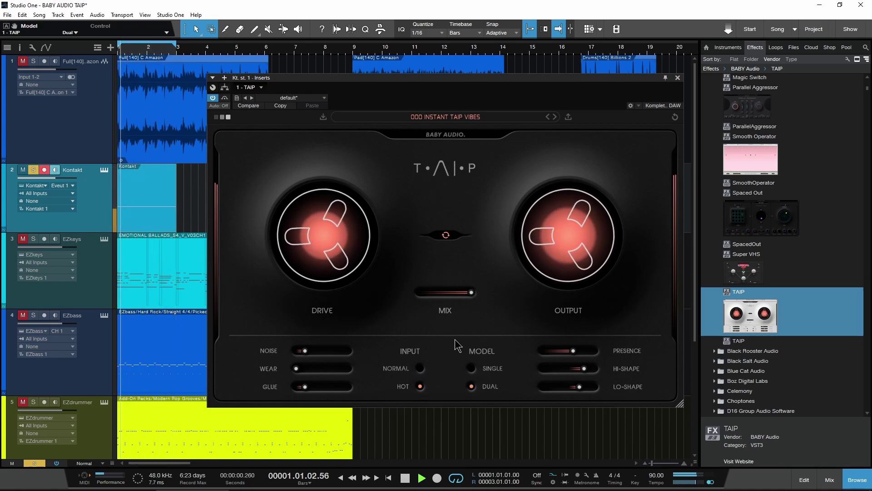
pyautogui.click(471, 369)
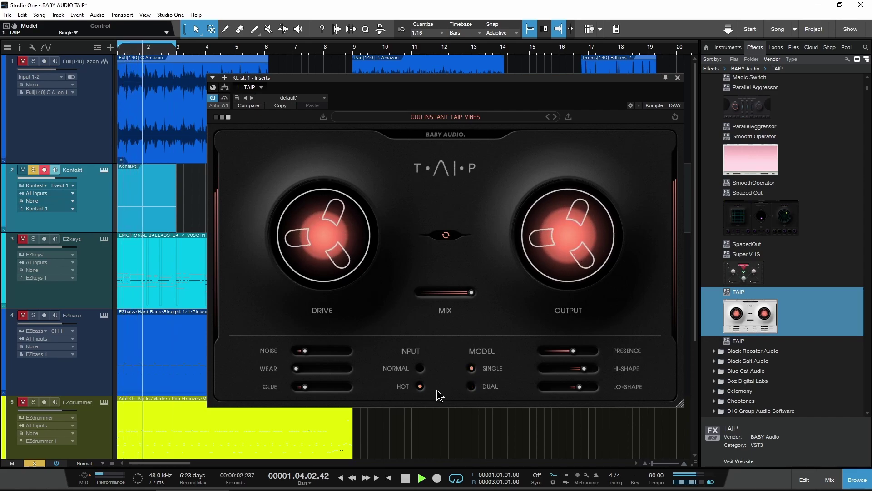
pyautogui.click(420, 369)
pyautogui.click(420, 386)
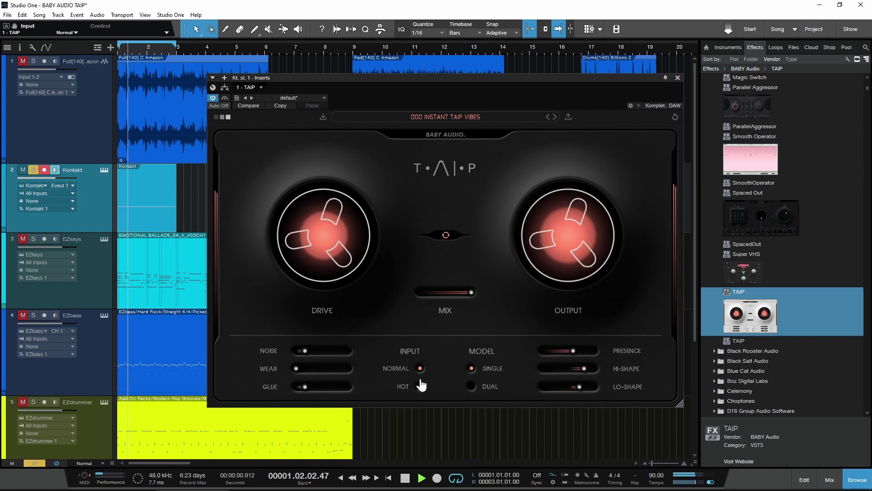
# Raise the glue, fine-tune the noise and presence, set the input to Normal, and stop playback
pyautogui.moveTo(304, 351)
pyautogui.mouseDown()
pyautogui.moveTo(312, 351)
pyautogui.moveTo(306, 355)
pyautogui.mouseUp()
pyautogui.moveTo(305, 386); pyautogui.dragTo(323, 389)
pyautogui.click(420, 368)
pyautogui.moveTo(573, 352); pyautogui.dragTo(572, 352)
pyautogui.press('space')
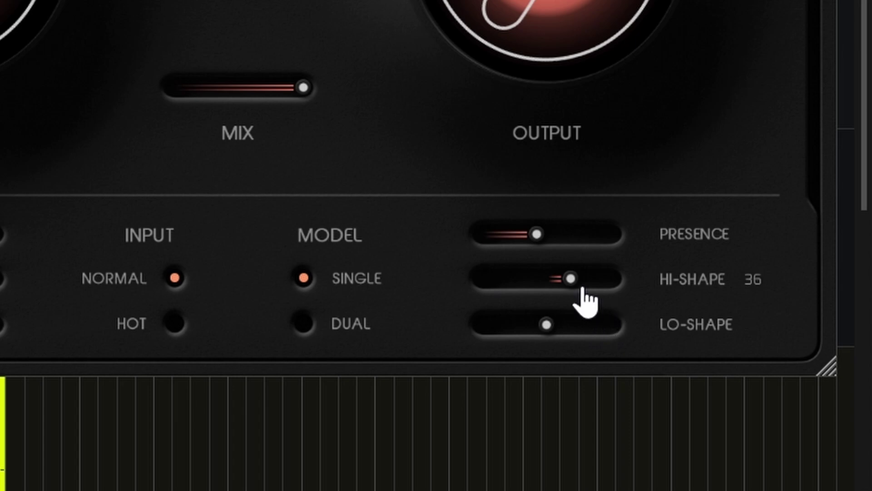
# Sweep the hi-shape down and back up, and lower the lo-shape
pyautogui.moveTo(578, 369); pyautogui.dragTo(576, 367)
pyautogui.moveTo(567, 278); pyautogui.dragTo(536, 289)
pyautogui.moveTo(551, 328); pyautogui.dragTo(528, 324)
pyautogui.moveTo(530, 278); pyautogui.dragTo(559, 276)
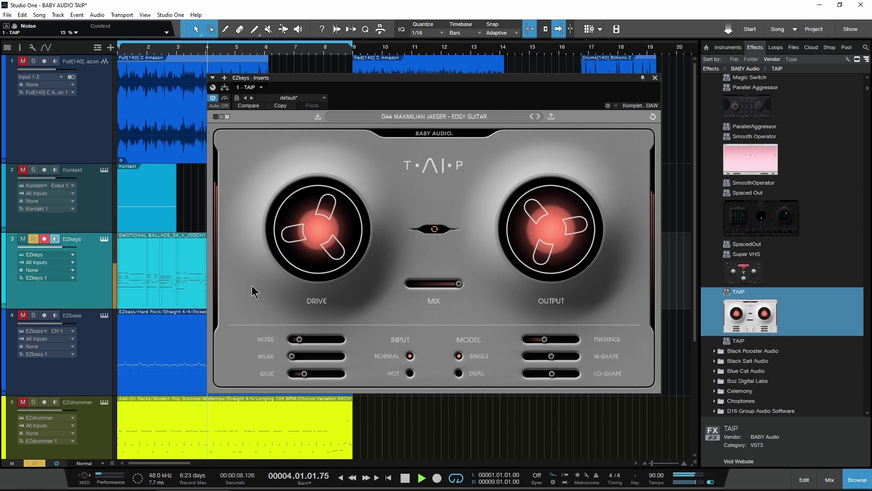
# On the playing EZkeys track, drop the presence to 0 and raise it high, then bring the hi-shape and lo-shape to minimum
pyautogui.moveTo(545, 344)
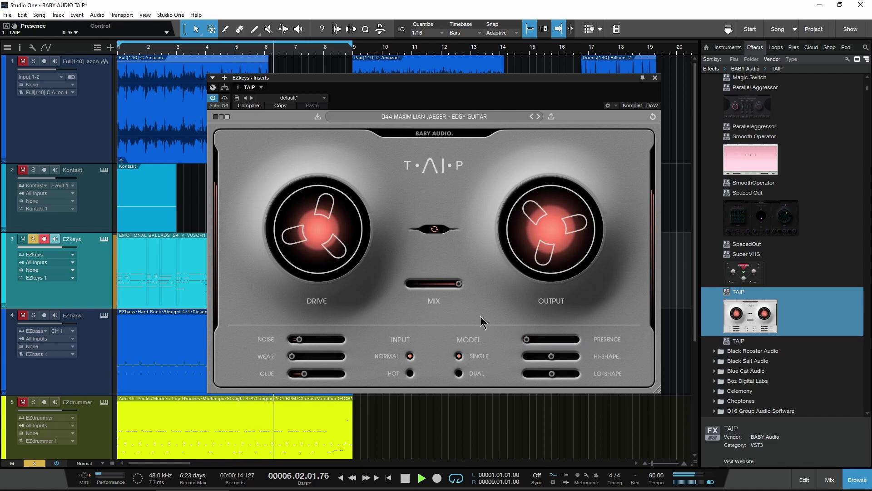
pyautogui.moveTo(328, 224)
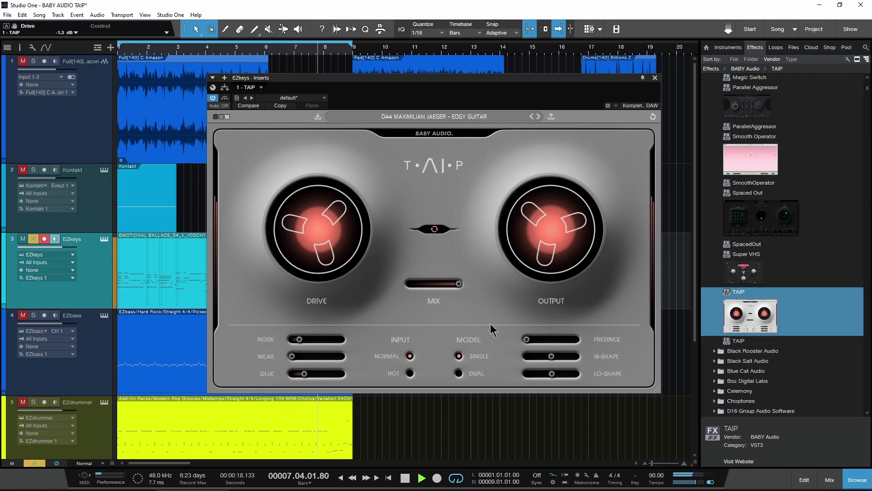
pyautogui.moveTo(527, 345); pyautogui.dragTo(526, 376)
pyautogui.moveTo(551, 358)
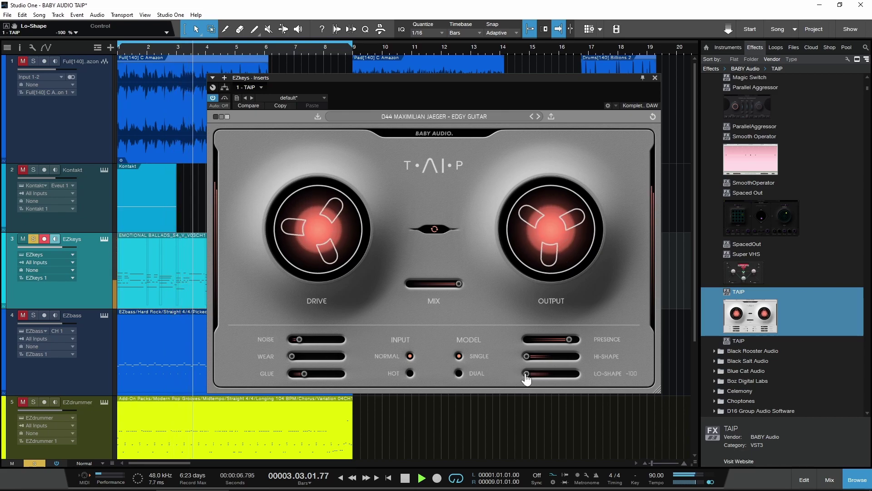
# Raise the hi-shape and lo-shape above mid-range, ease both back slightly, and stop playback
pyautogui.moveTo(526, 357); pyautogui.dragTo(546, 359)
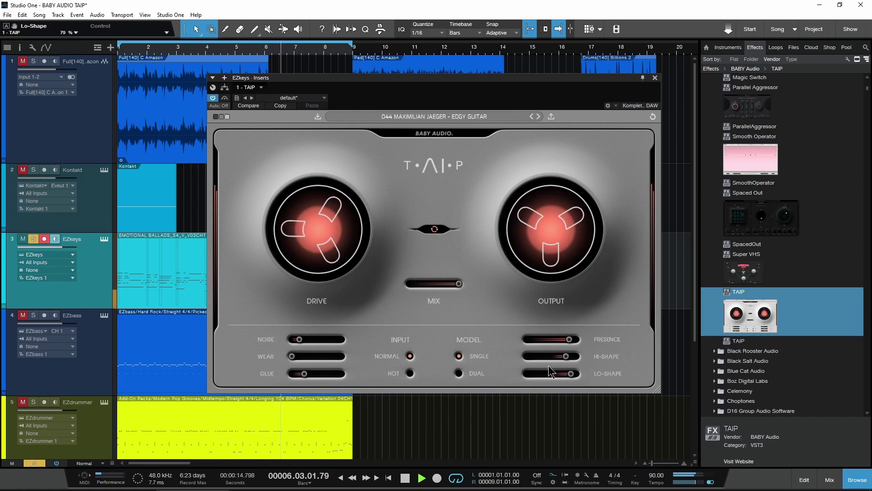
pyautogui.moveTo(565, 356); pyautogui.dragTo(566, 374)
pyautogui.press('space')
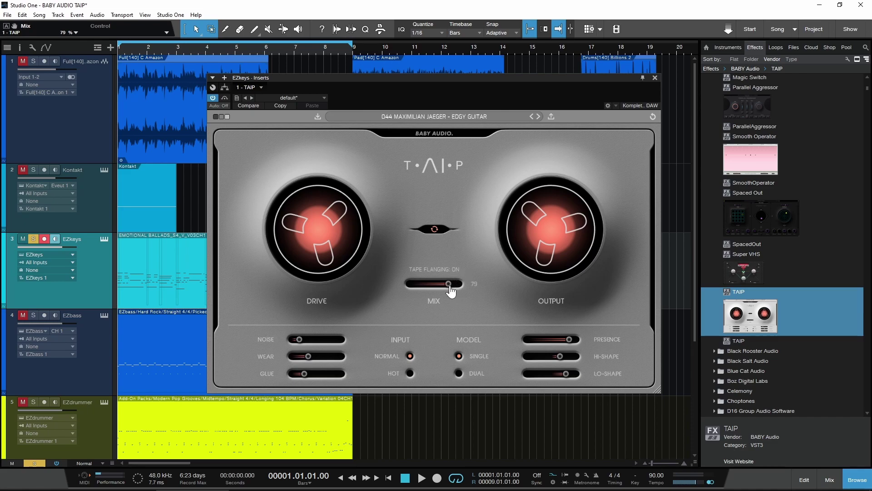
# Set the mix to 64, presence to 46, wear to 41 and drive to 4.2 dB with the EZkeys part playing
pyautogui.moveTo(448, 285); pyautogui.dragTo(443, 287)
pyautogui.press('space')
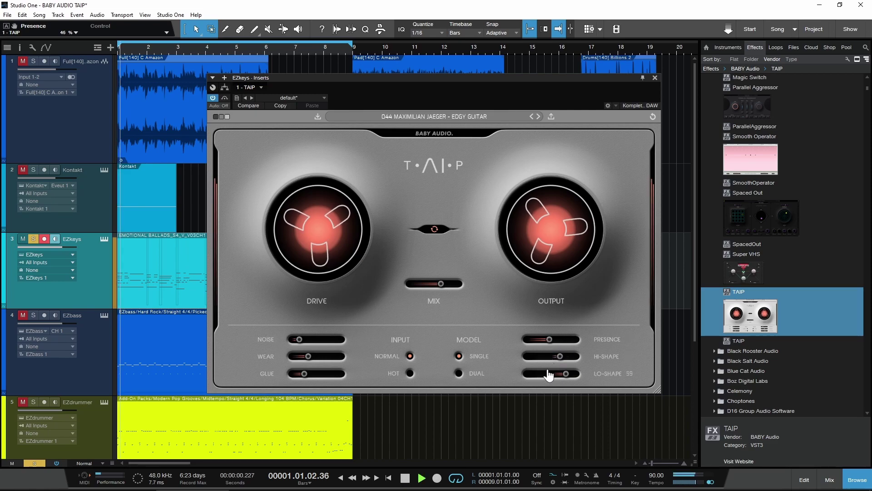
pyautogui.moveTo(308, 357); pyautogui.dragTo(313, 361)
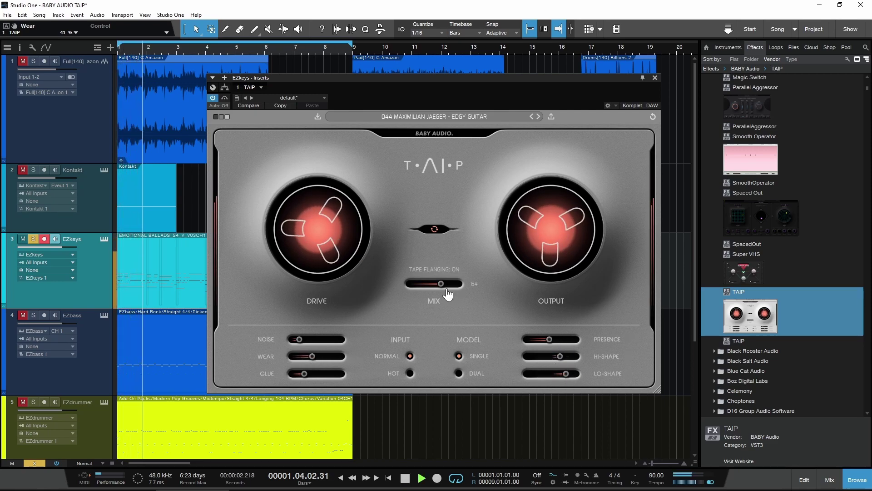
pyautogui.moveTo(317, 227); pyautogui.dragTo(317, 220)
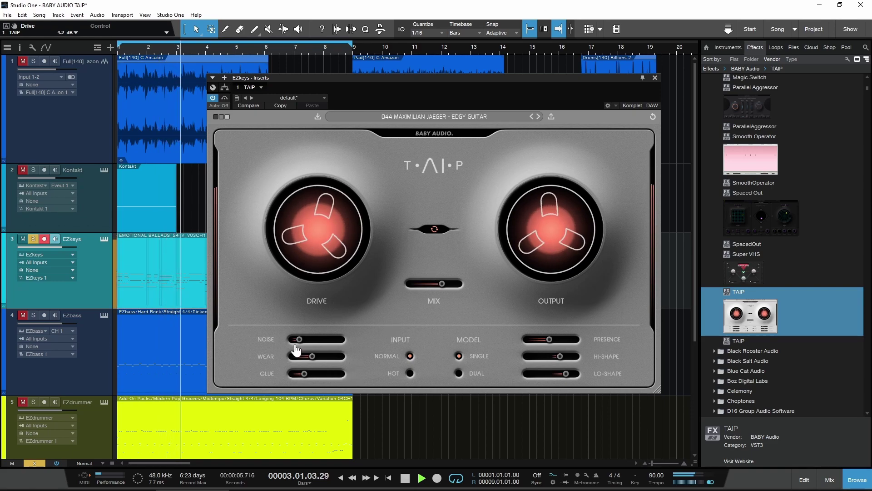
# Switch the plug-in to its white skin, raise the glue to mid-range, set the mix to 54, and push the drive to 23.7 dB
pyautogui.click(227, 117)
pyautogui.moveTo(305, 377); pyautogui.dragTo(320, 377)
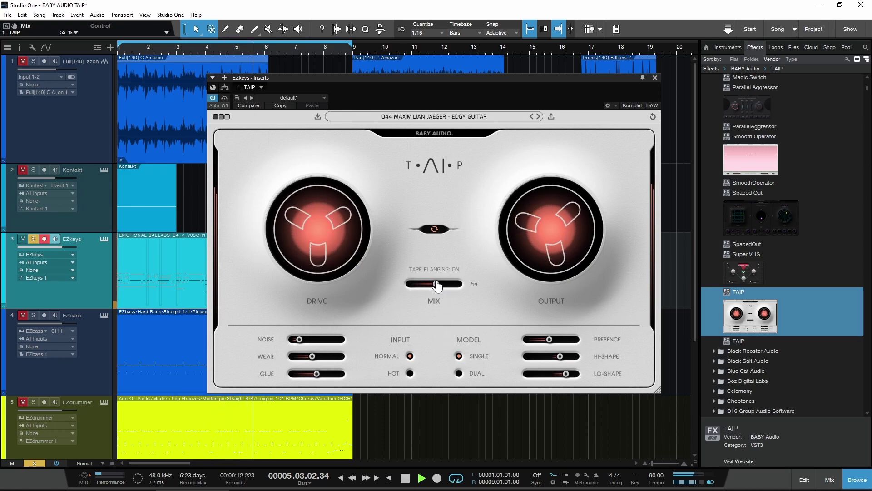
pyautogui.moveTo(318, 213); pyautogui.dragTo(328, 165)
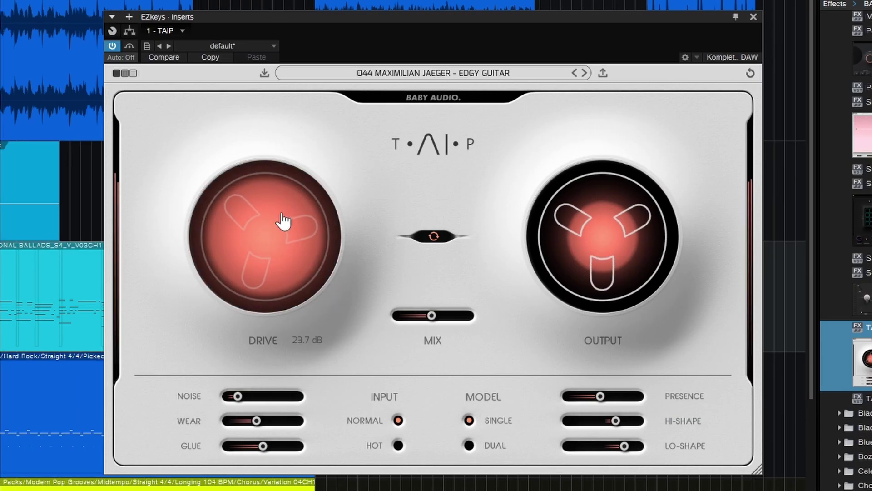
# Raise the presence, drop the lo-shape to minimum, and select the Dual model with the Hot input
pyautogui.moveTo(600, 395); pyautogui.dragTo(632, 396)
pyautogui.moveTo(626, 446); pyautogui.dragTo(568, 445)
pyautogui.click(468, 445)
pyautogui.click(397, 445)
# Set the hi-shape to 79, raise the noise to about mid-range, and reduce the presence
pyautogui.moveTo(615, 432); pyautogui.dragTo(634, 427)
pyautogui.moveTo(256, 398); pyautogui.dragTo(282, 399)
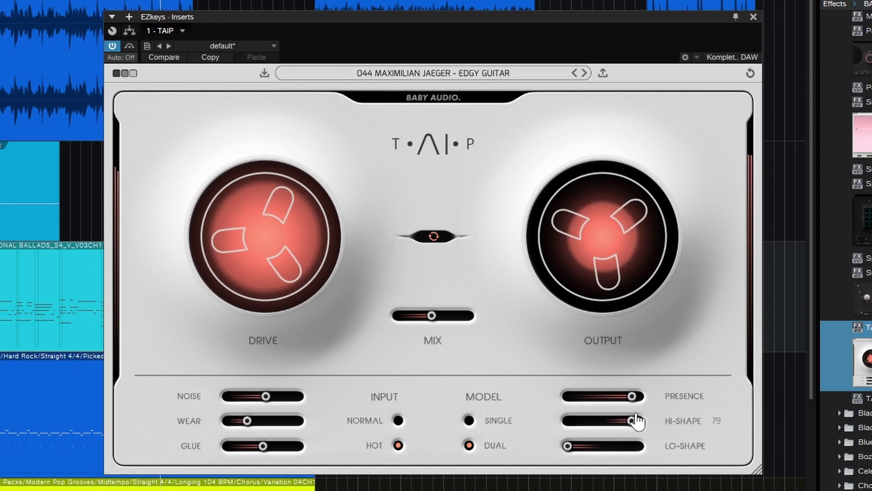
pyautogui.moveTo(632, 398); pyautogui.dragTo(600, 404)
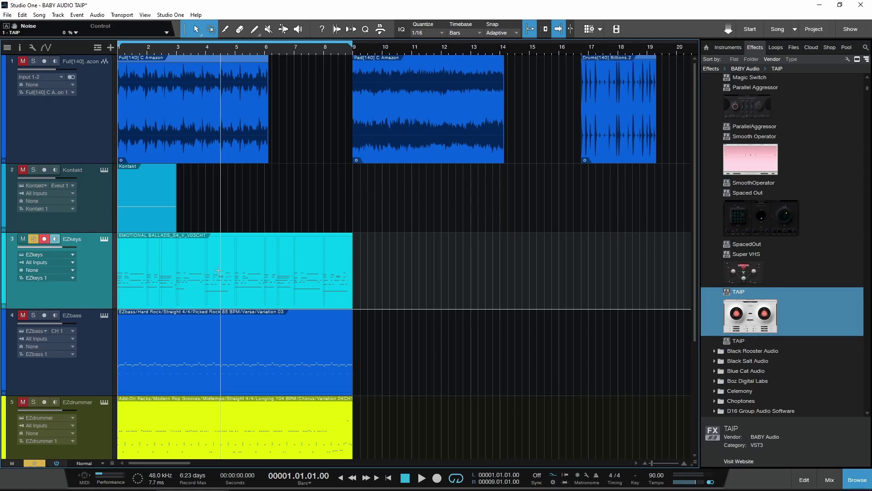
# Select and solo the EZbass track
pyautogui.scroll(-3, 38, 246)
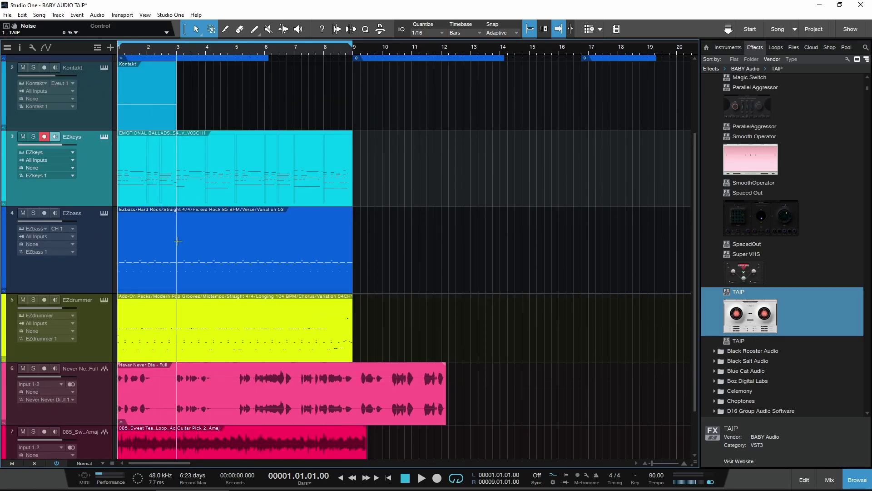
pyautogui.click(42, 216)
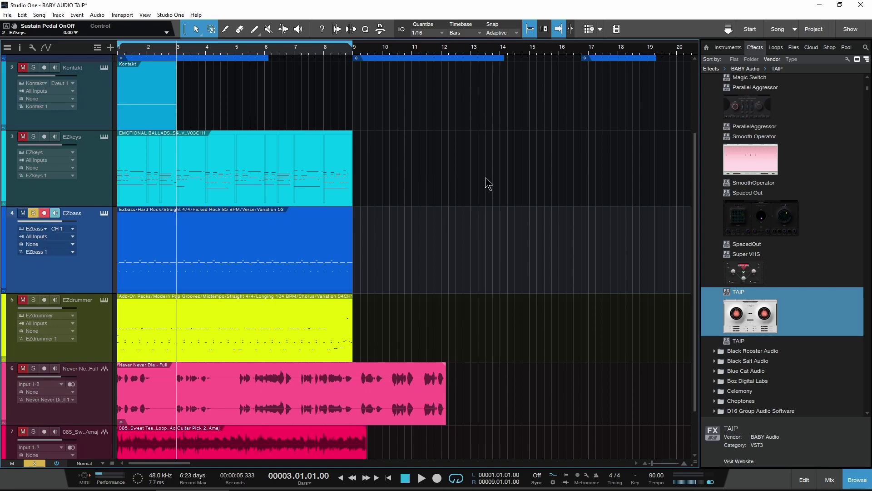
# Audition the EZbass track with TAIP bypassed on the Bass Guitar Grit preset, and switch the plug-in on during playback
pyautogui.moveTo(428, 113); pyautogui.dragTo(476, 117)
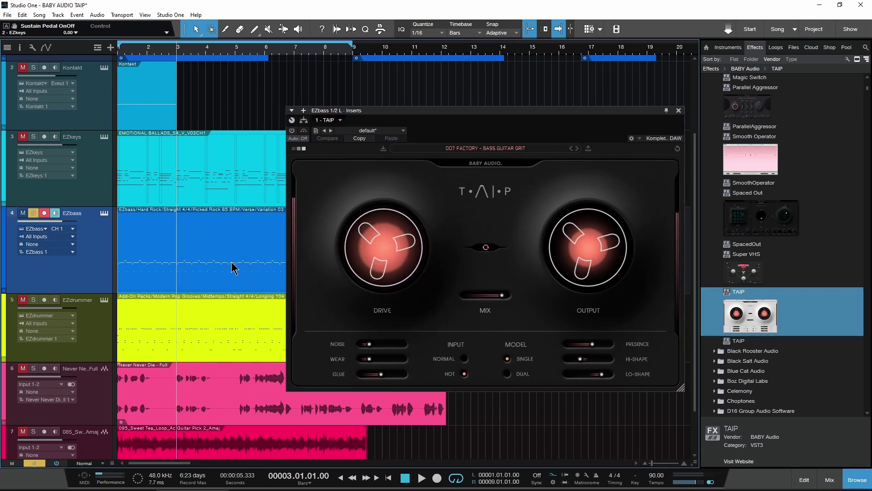
pyautogui.press('space')
pyautogui.press('space')
pyautogui.press(',')
pyautogui.moveTo(417, 233)
pyautogui.press('space')
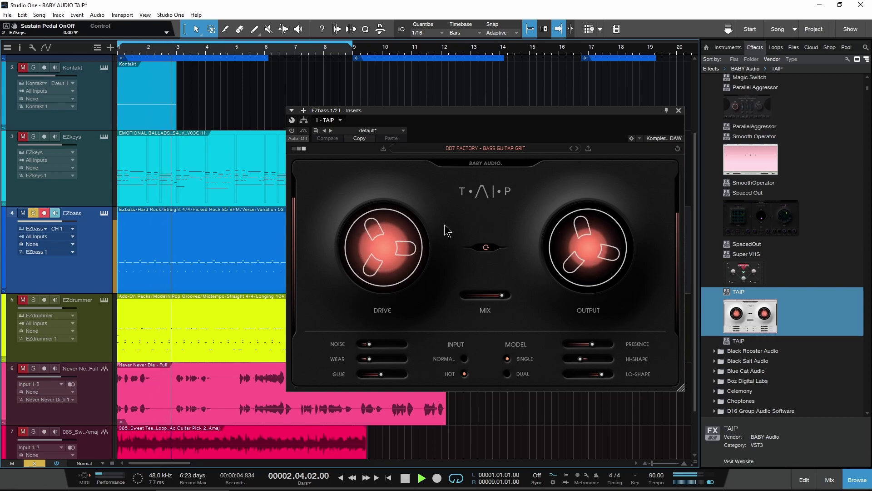
pyautogui.click(291, 131)
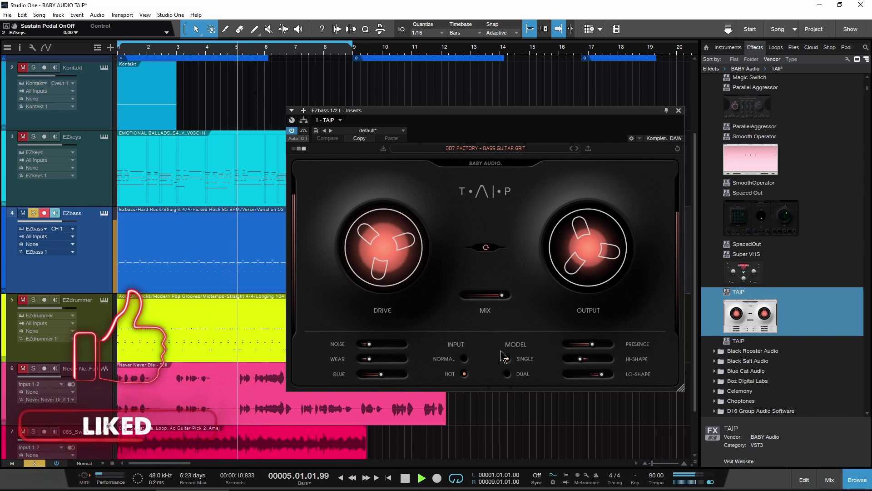
# Compare the Normal and Hot inputs on the bass, keep Hot, and replay it with a lower lo-shape
pyautogui.click(463, 360)
pyautogui.click(463, 374)
pyautogui.moveTo(478, 298)
pyautogui.press('space')
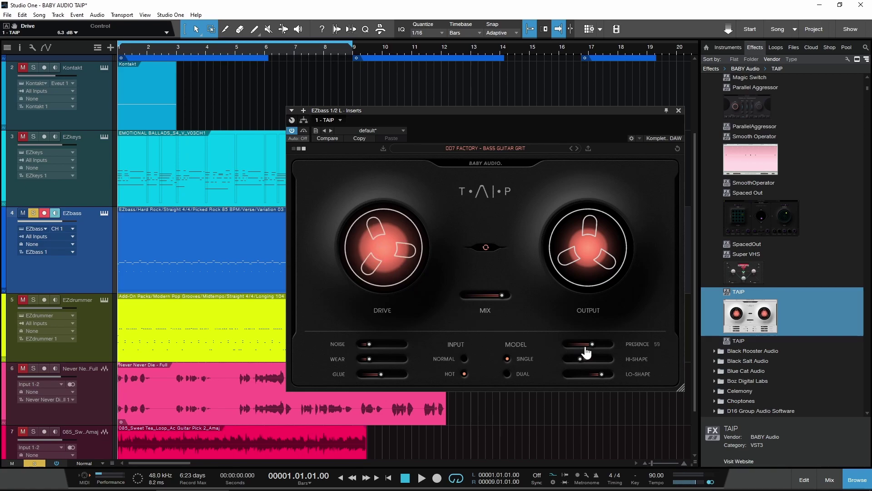
pyautogui.press('space')
pyautogui.moveTo(597, 372); pyautogui.dragTo(575, 349)
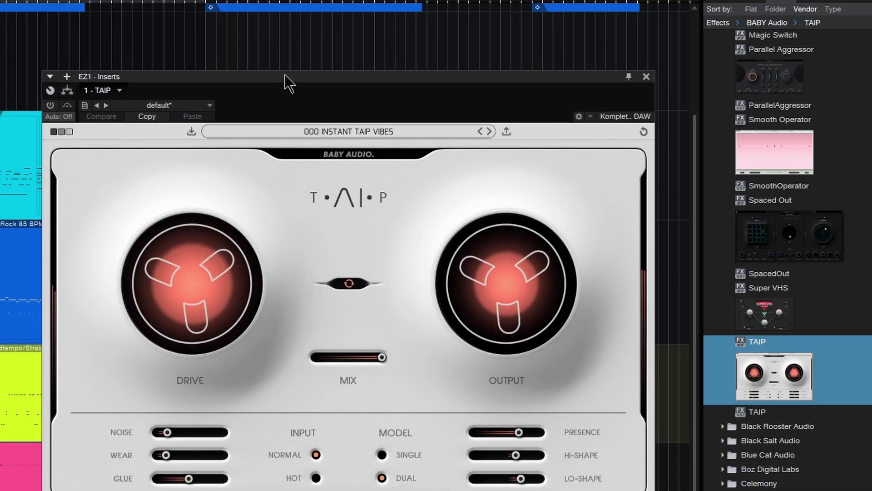
# Play the drums through the EZ1 channel and activate its TAIP insert with the Instant TAIP Vibes preset
pyautogui.moveTo(340, 73); pyautogui.dragTo(444, 32)
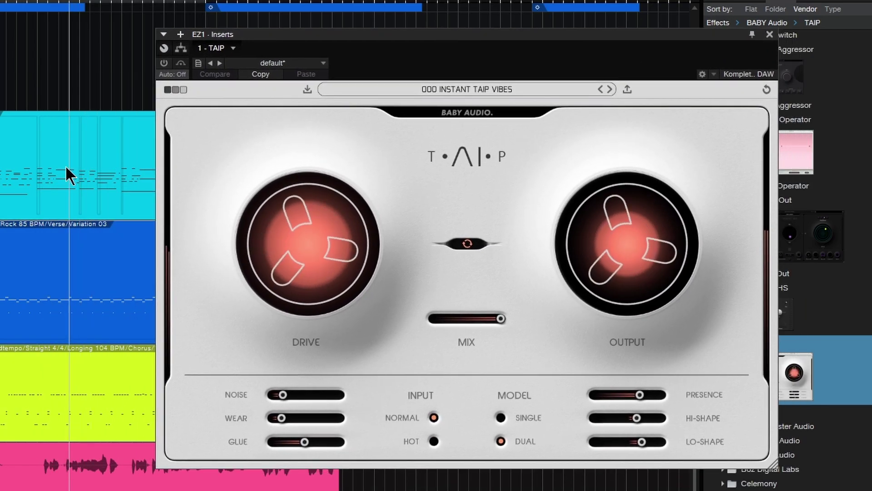
pyautogui.click(163, 63)
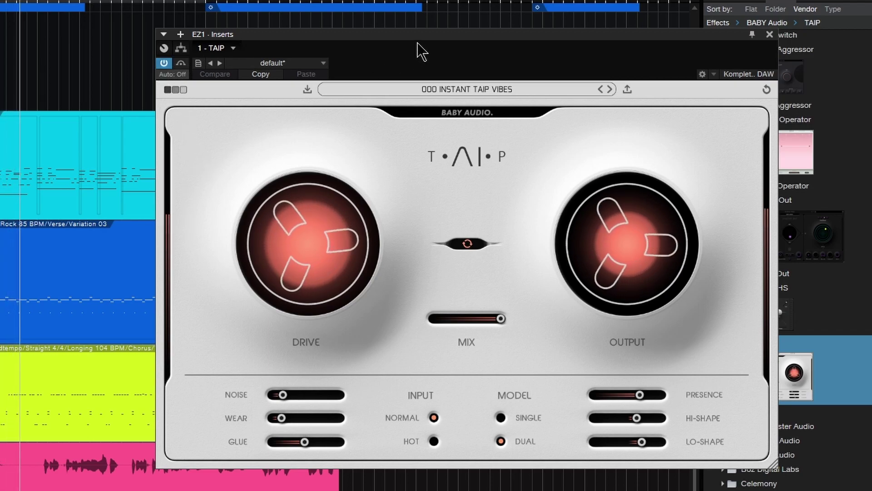
pyautogui.moveTo(420, 34); pyautogui.dragTo(417, 34)
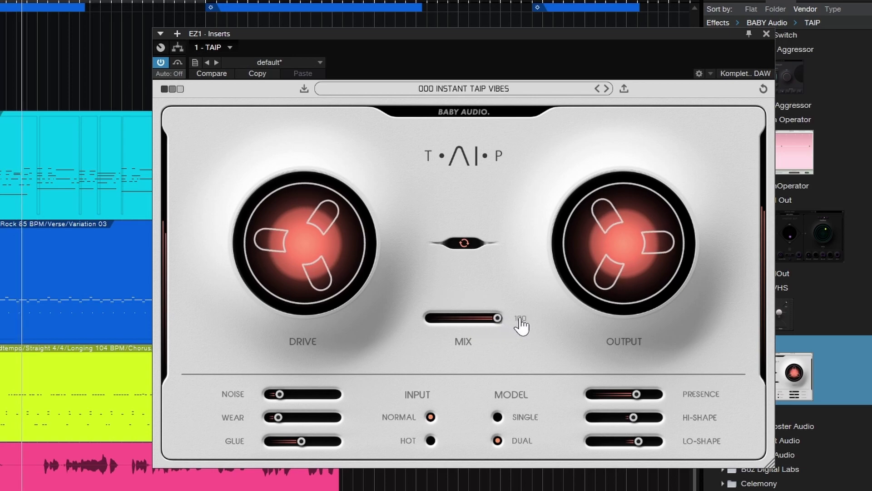
# Select the Single model, sweep the lo-shape down and back up, raise the noise slightly, and trim the wear and glue
pyautogui.click(498, 416)
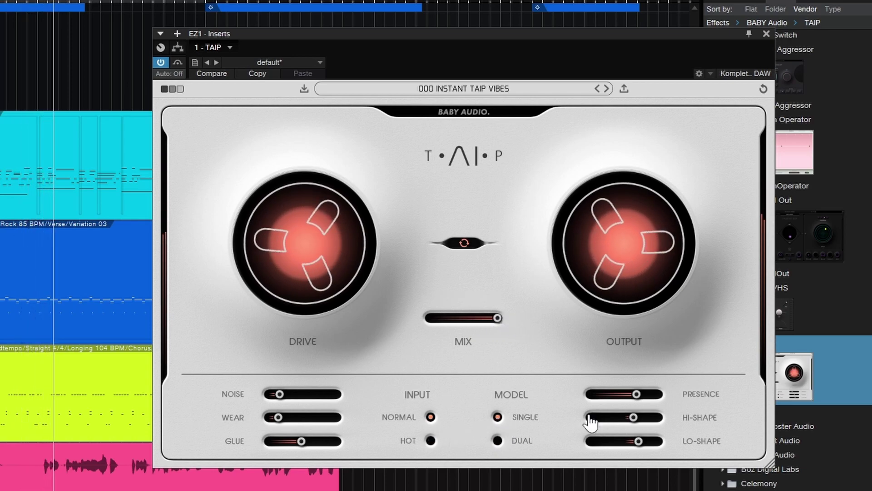
pyautogui.moveTo(638, 439); pyautogui.dragTo(589, 448)
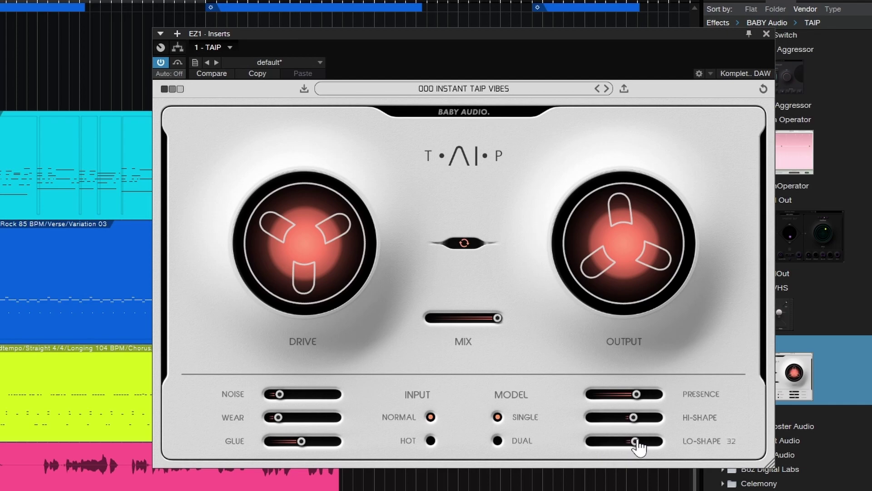
pyautogui.moveTo(460, 40); pyautogui.dragTo(433, 31)
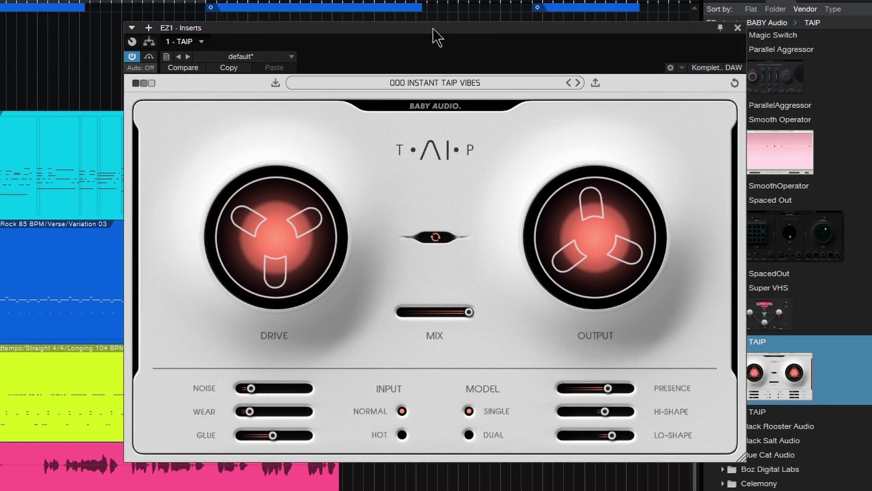
pyautogui.moveTo(273, 437); pyautogui.dragTo(249, 414)
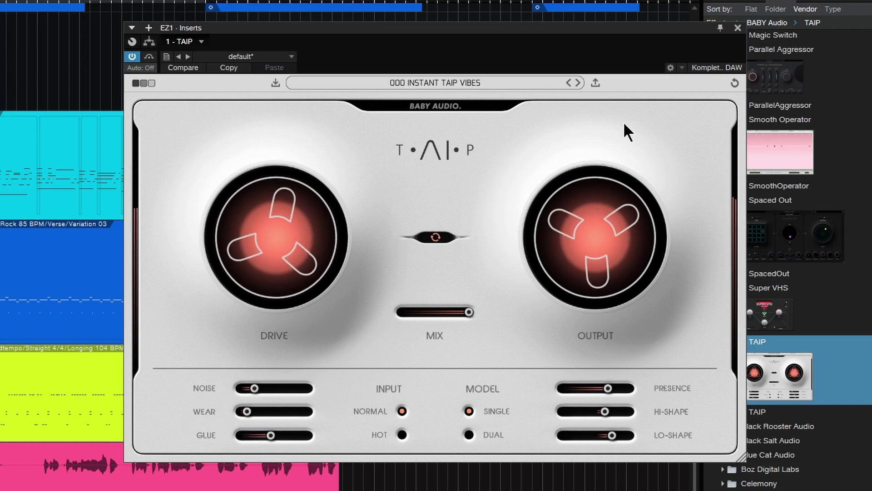
# Compare the drums with TAIP bypassed and active, leave it active, and close the EZ1 plug-in window
pyautogui.click(132, 56)
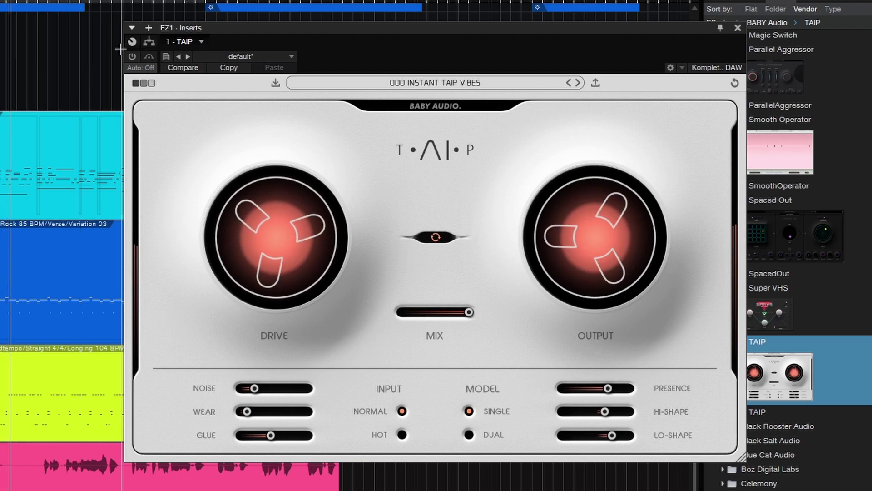
pyautogui.click(132, 56)
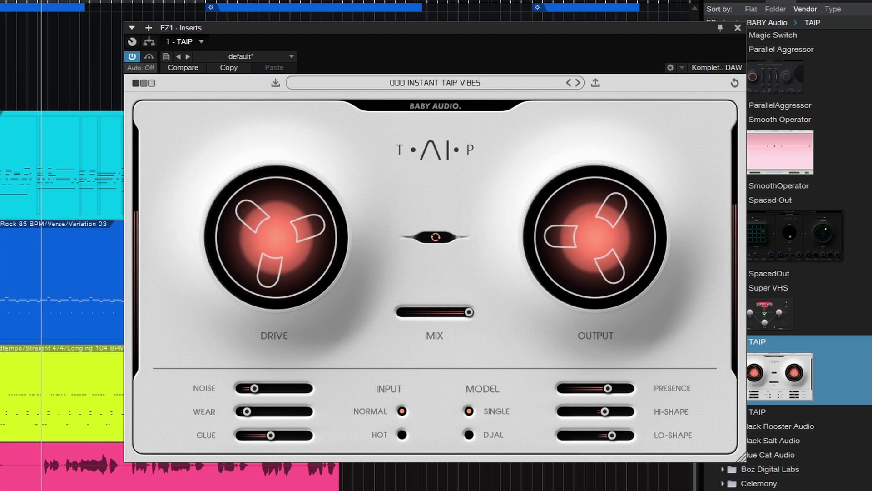
pyautogui.moveTo(468, 30); pyautogui.dragTo(492, 39)
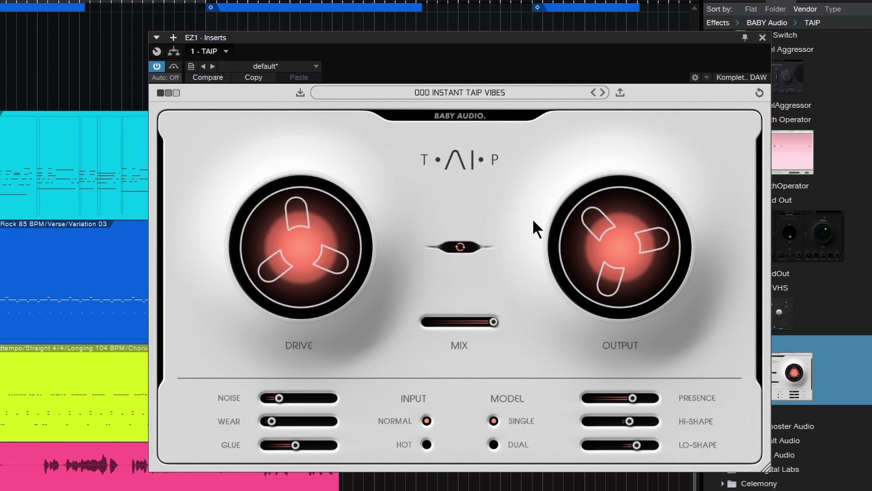
pyautogui.click(762, 38)
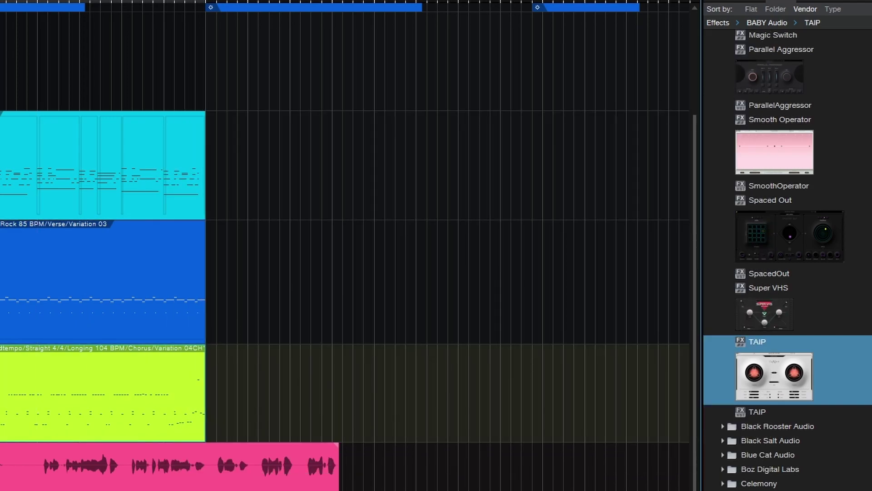
# Select the Never Never Die vocal track, loop its full event from a playback position in bar 5, and display its TAIP insert
pyautogui.scroll(-2, 154, 189)
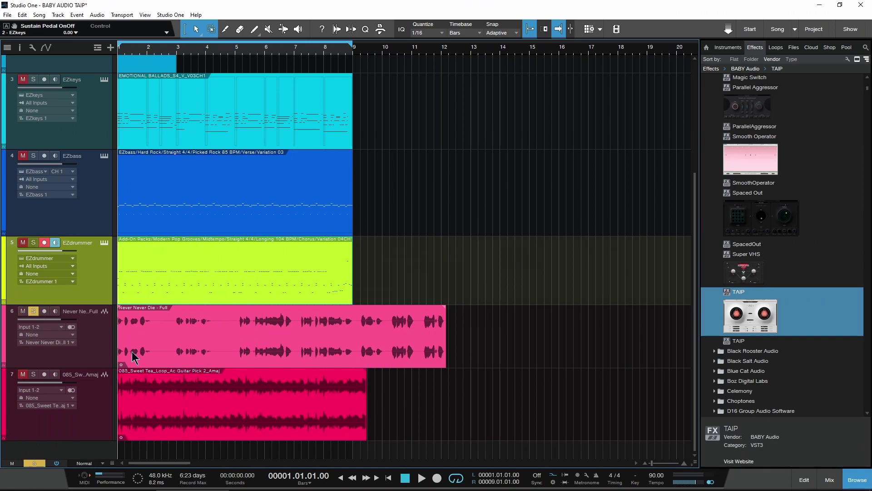
pyautogui.click(268, 352)
pyautogui.click(72, 348)
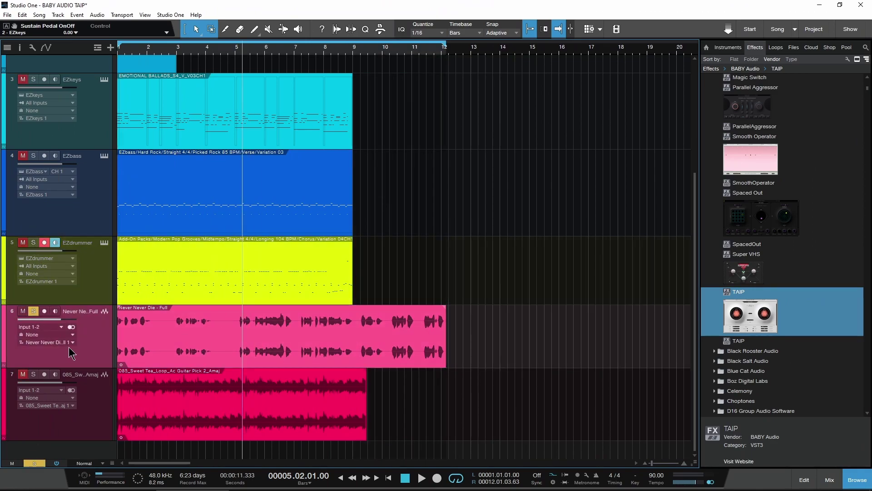
pyautogui.press('F11')
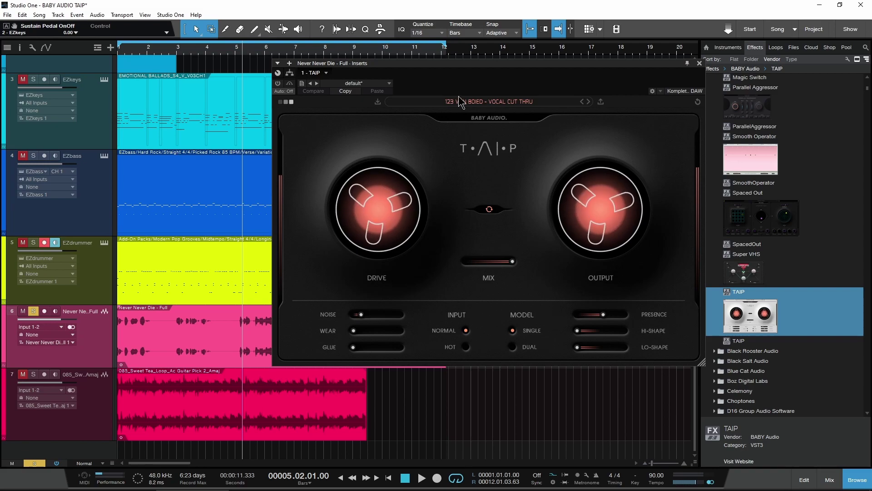
pyautogui.moveTo(479, 66); pyautogui.dragTo(479, 75)
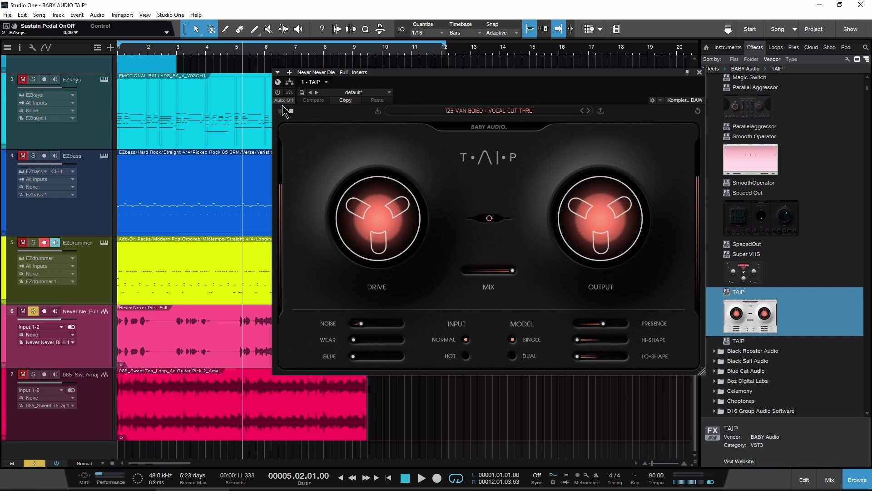
# Audition the vocal with TAIP bypassed, activate the plug-in, and reset it to the Instant TAIP Vibes preset
pyautogui.press('space')
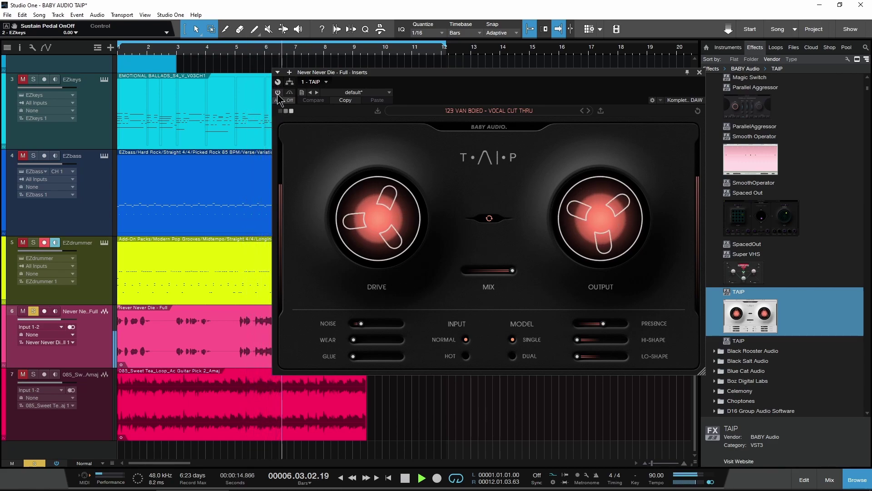
pyautogui.press('space')
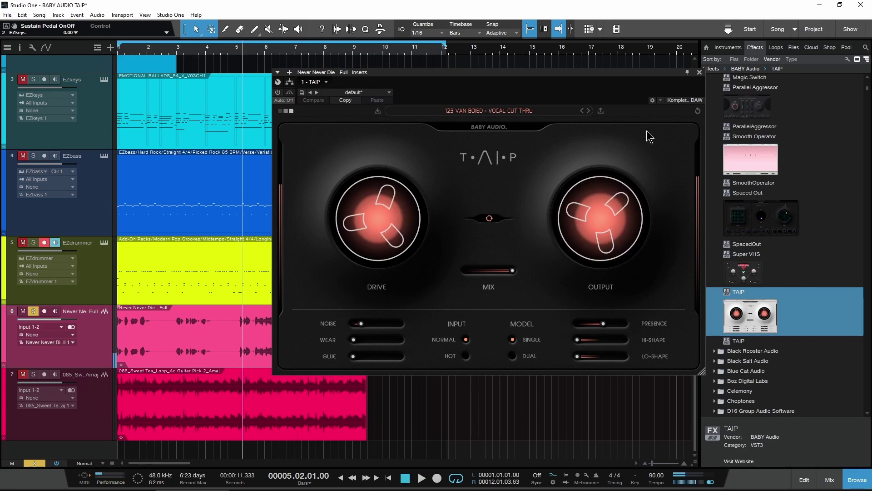
pyautogui.click(698, 110)
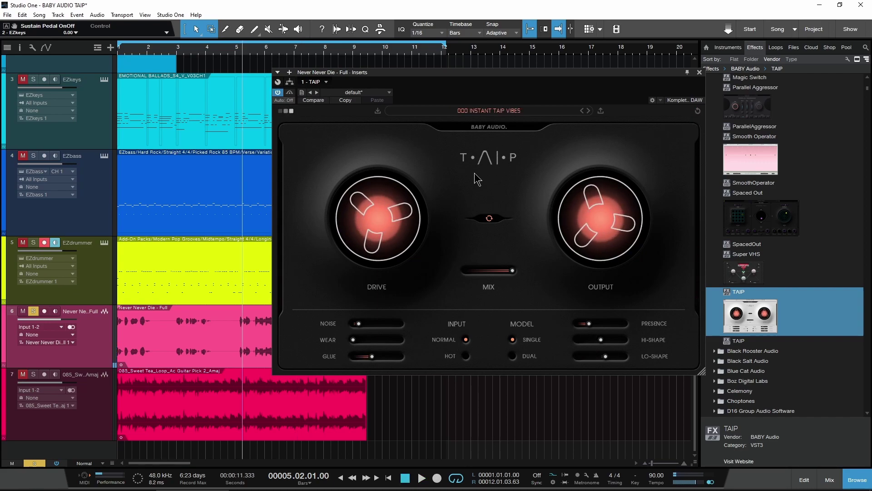
# While the vocal plays, set the noise to 14, raise the glue and presence slightly, and set the hi-shape to 37
pyautogui.press('space')
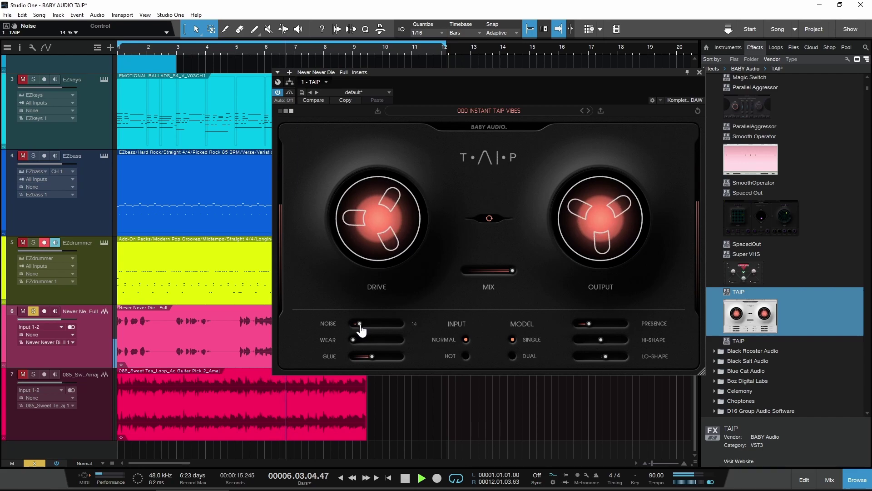
pyautogui.moveTo(375, 367); pyautogui.dragTo(378, 365)
pyautogui.moveTo(589, 324); pyautogui.dragTo(701, 326)
pyautogui.moveTo(625, 333); pyautogui.dragTo(610, 341)
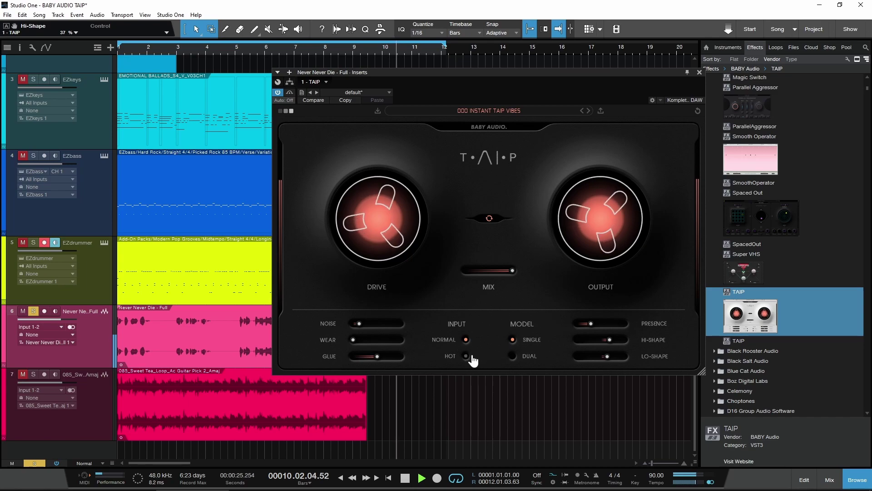
# Move the TAIP window clear of the vocal event and compare the vocal with the plug-in bypassed and active
pyautogui.moveTo(466, 73); pyautogui.dragTo(615, 73)
pyautogui.press('space')
pyautogui.press('space')
pyautogui.moveTo(528, 257)
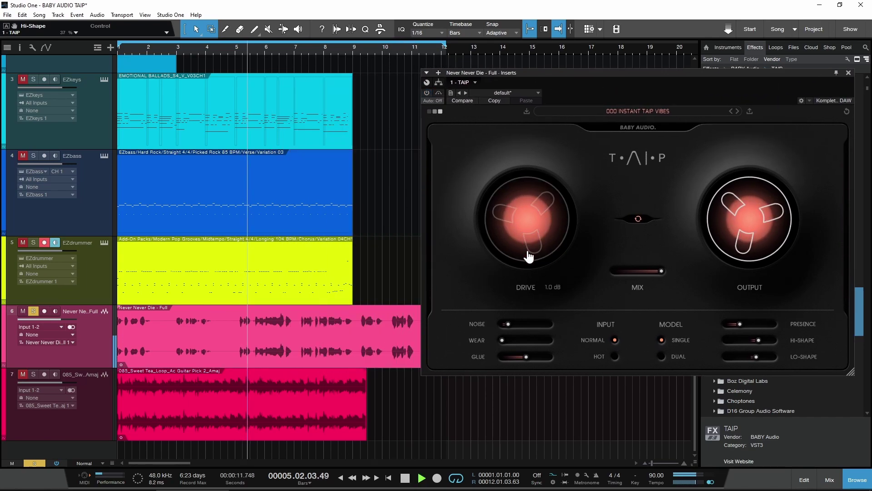
pyautogui.click(426, 94)
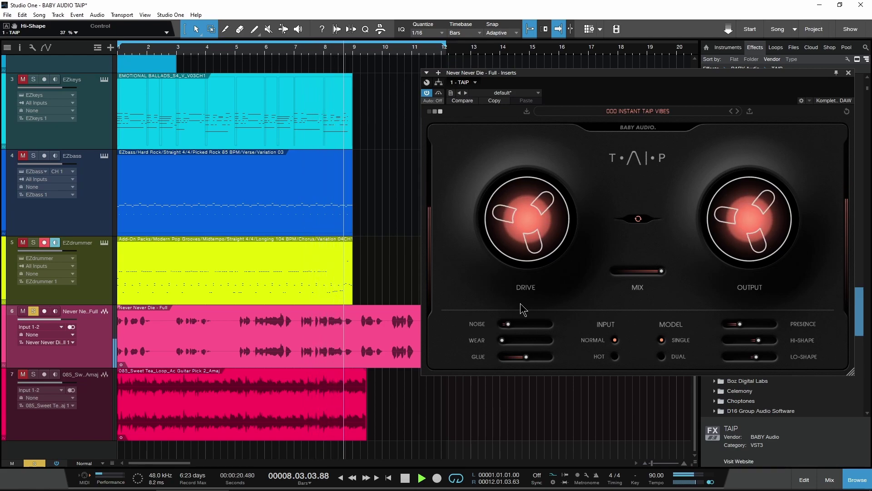
pyautogui.press('space')
pyautogui.moveTo(729, 74); pyautogui.dragTo(526, 105)
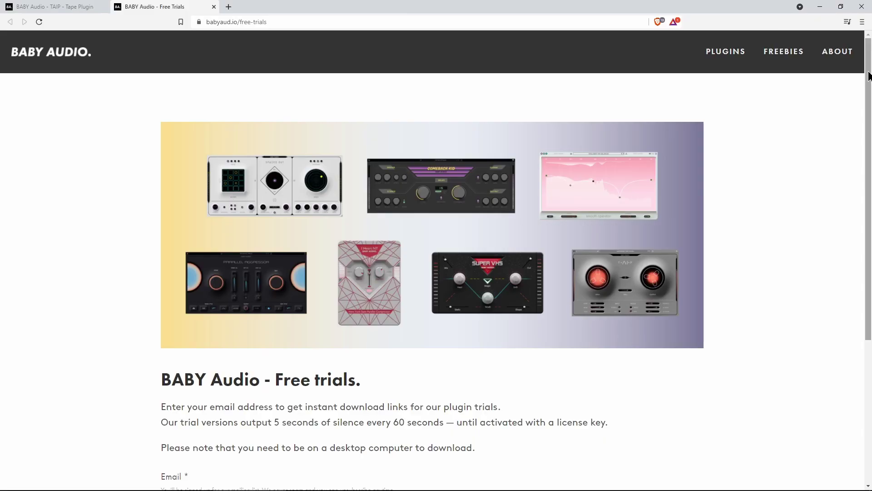
# Review the trial version terms and the email sign-up form on the BABY Audio Free Trials page in the browser
pyautogui.scroll(-3, 870, 156)
pyautogui.scroll(-1, 870, 156)
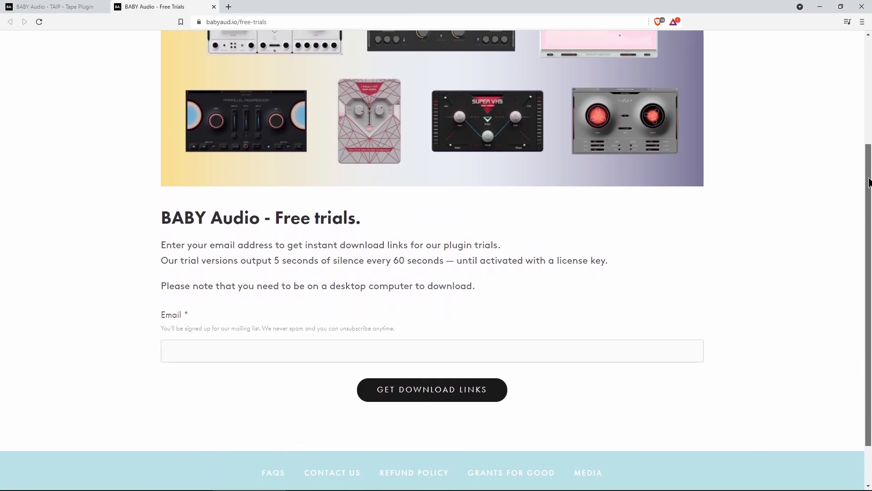